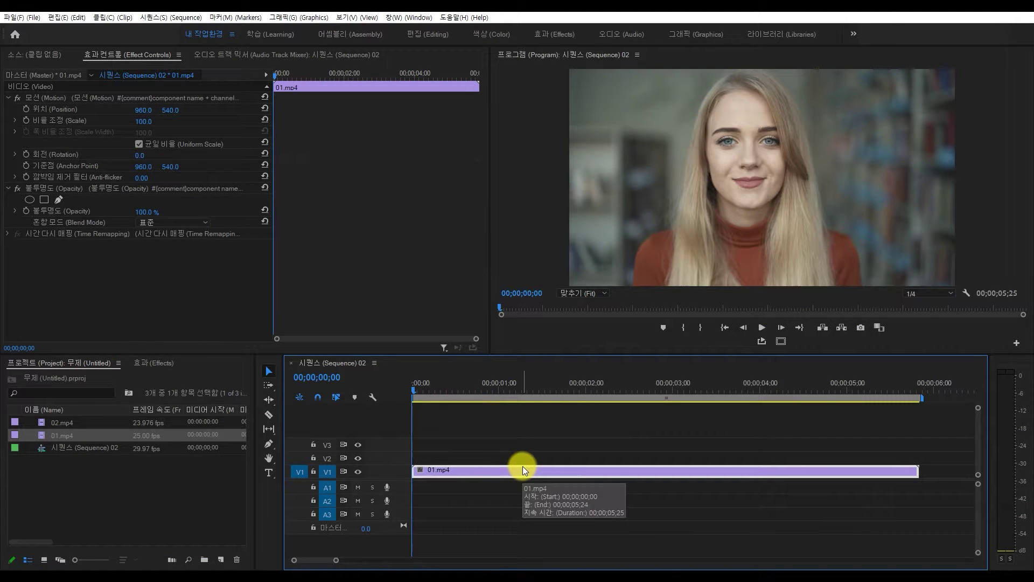
Apply the Crop effect to 01.mp4 with Left and Right set to 25%
left_click(154, 362)
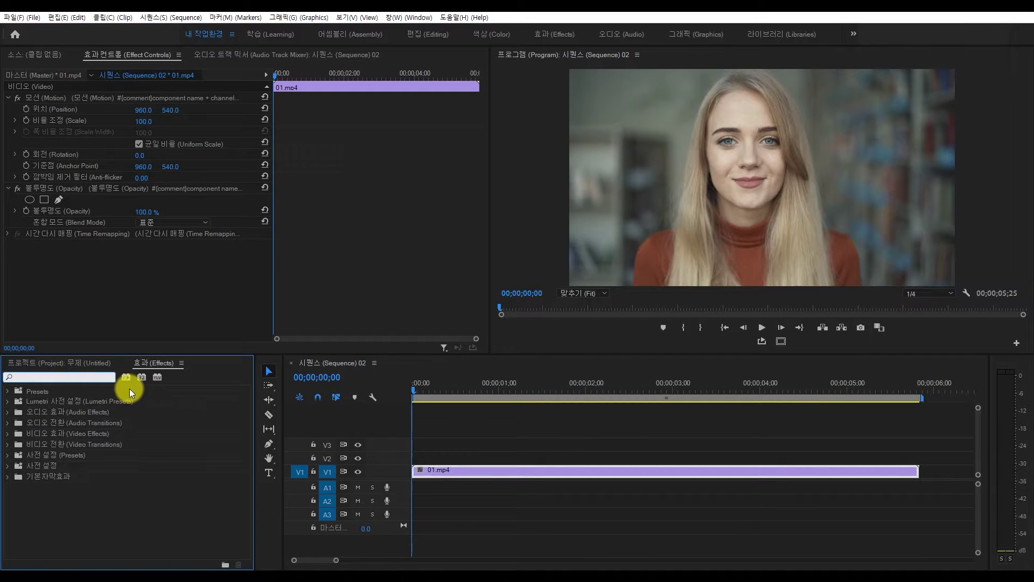
type("crop")
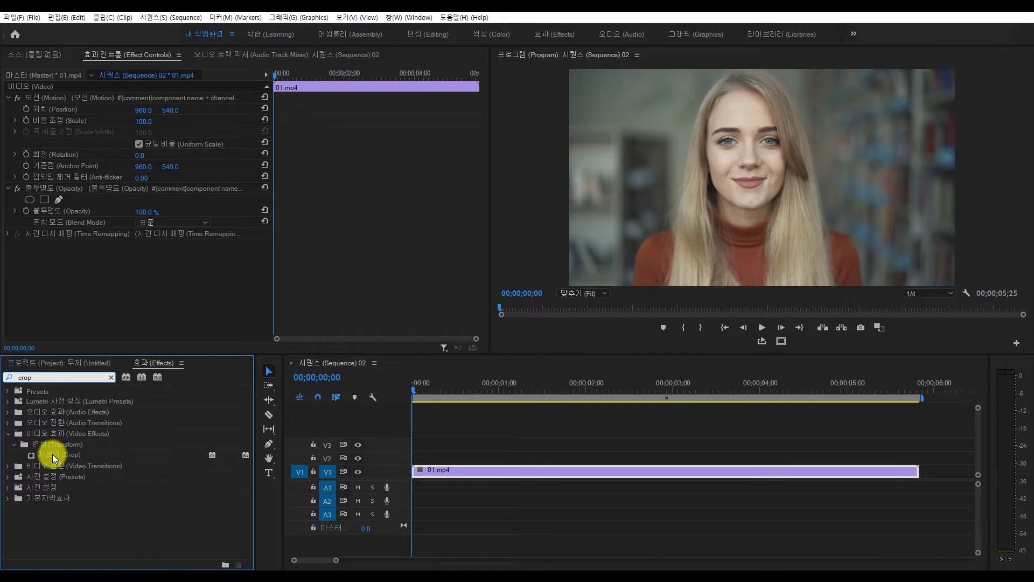
left_click_drag(53, 454, 496, 472)
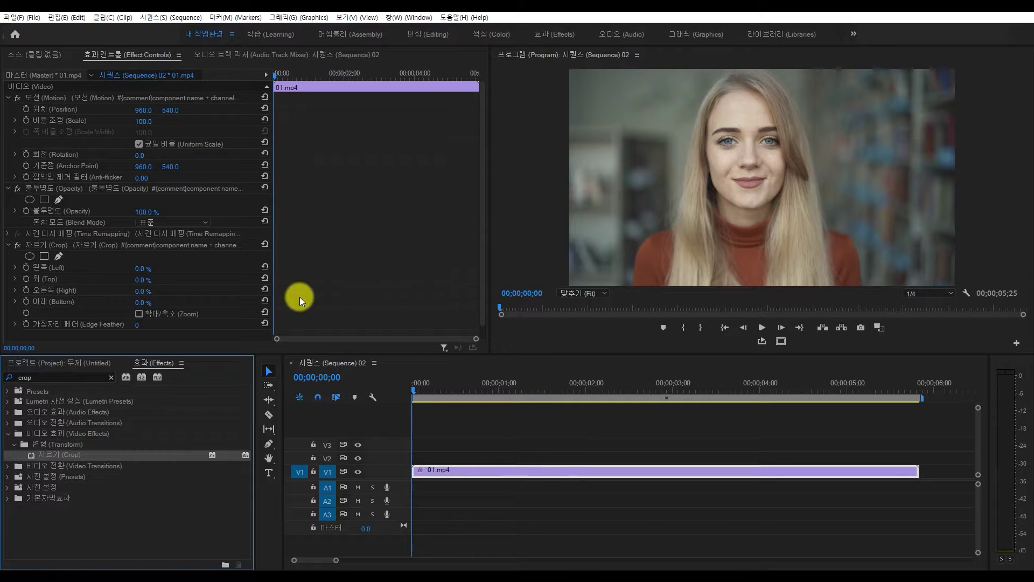
left_click(141, 268)
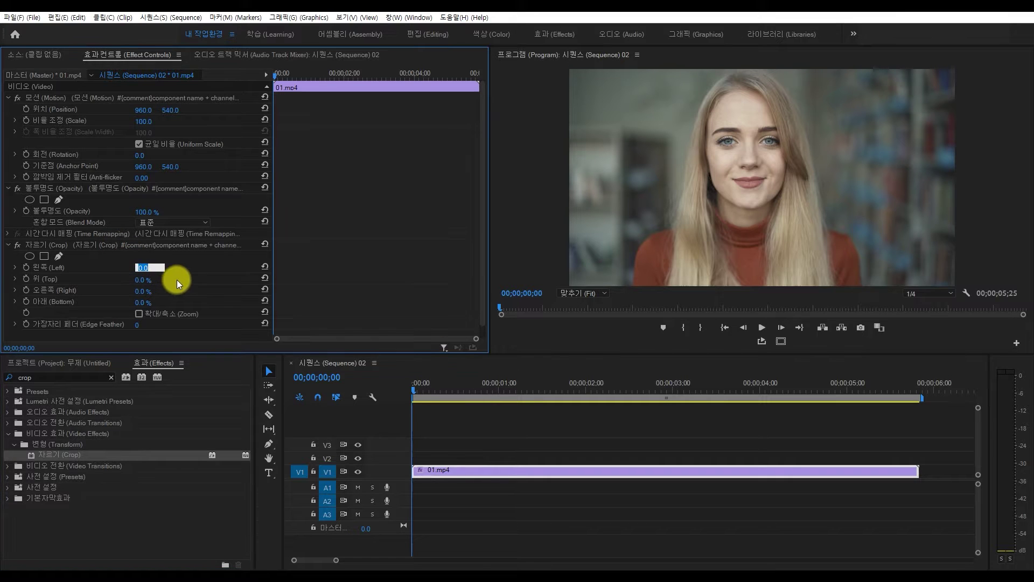
type("25")
left_click(141, 301)
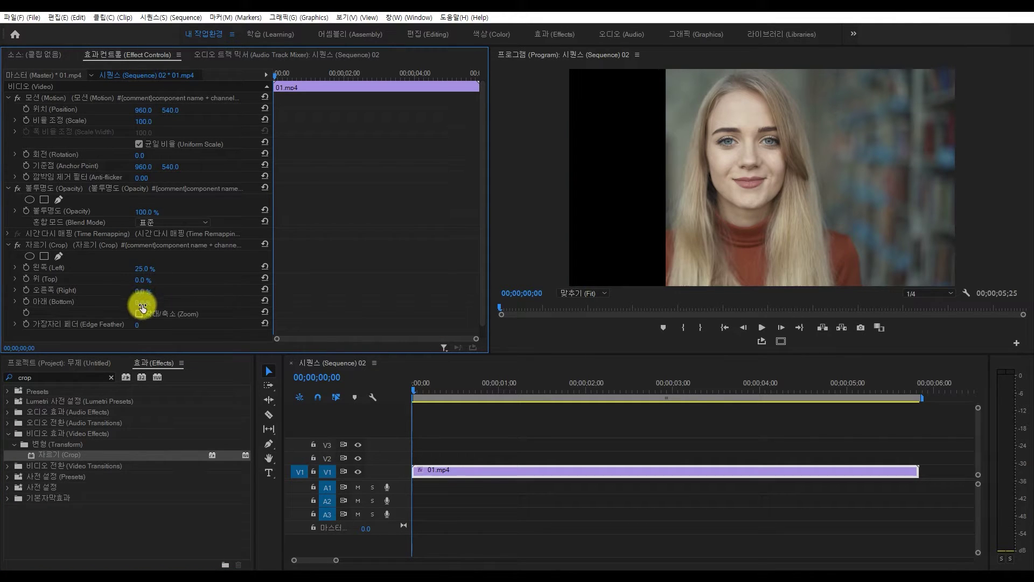
type("25")
key("Return")
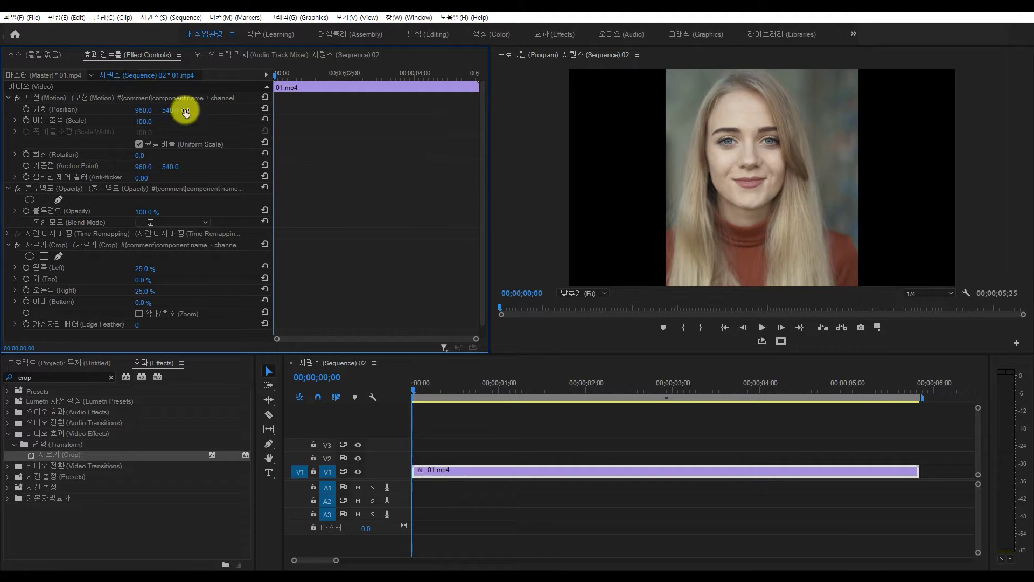
Set 01.mp4's Position X to 480 and move the clip up to track V2
left_click(144, 110)
left_click(88, 94)
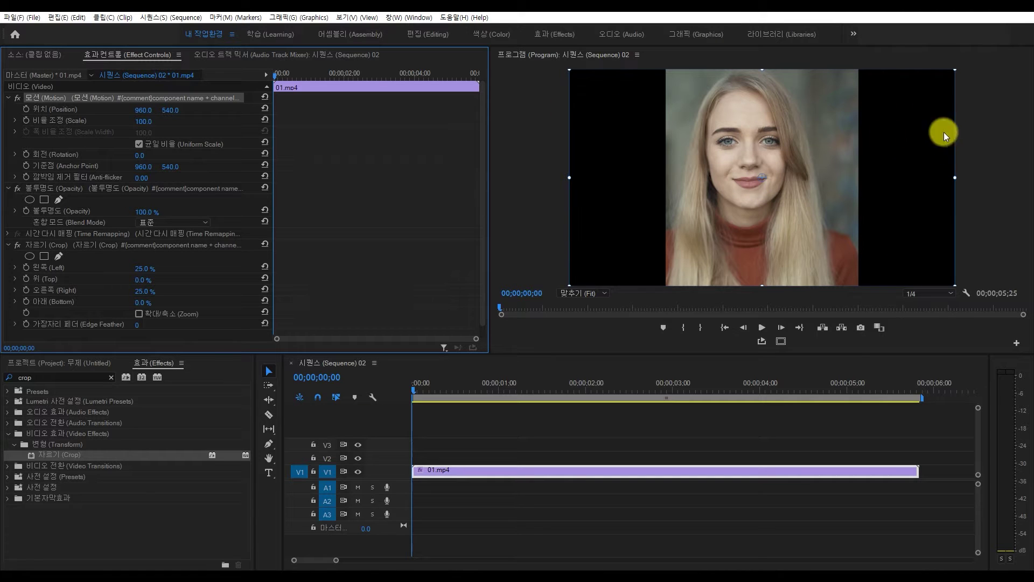
left_click(144, 110)
type("480")
key("Return")
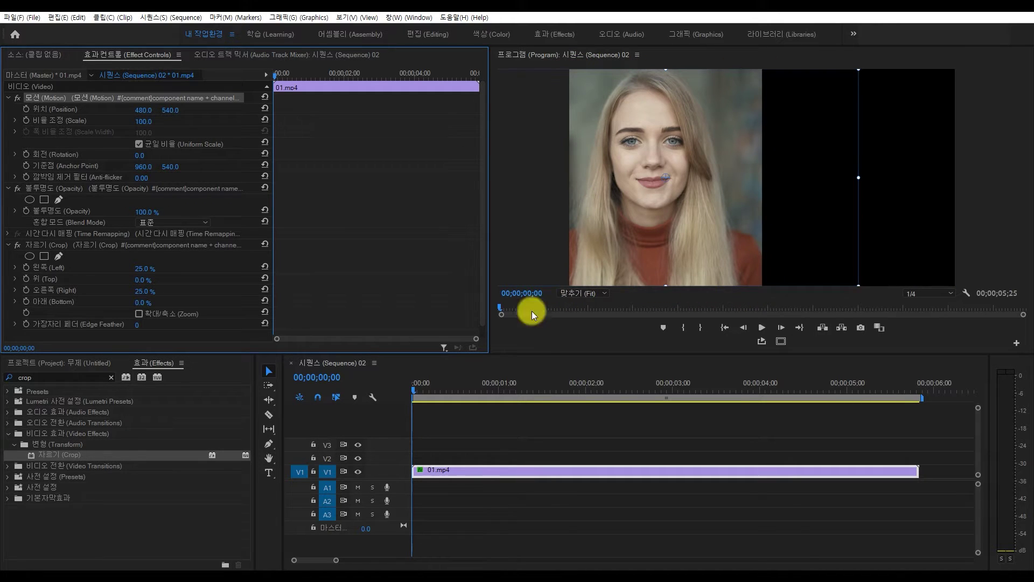
left_click_drag(482, 469, 484, 456)
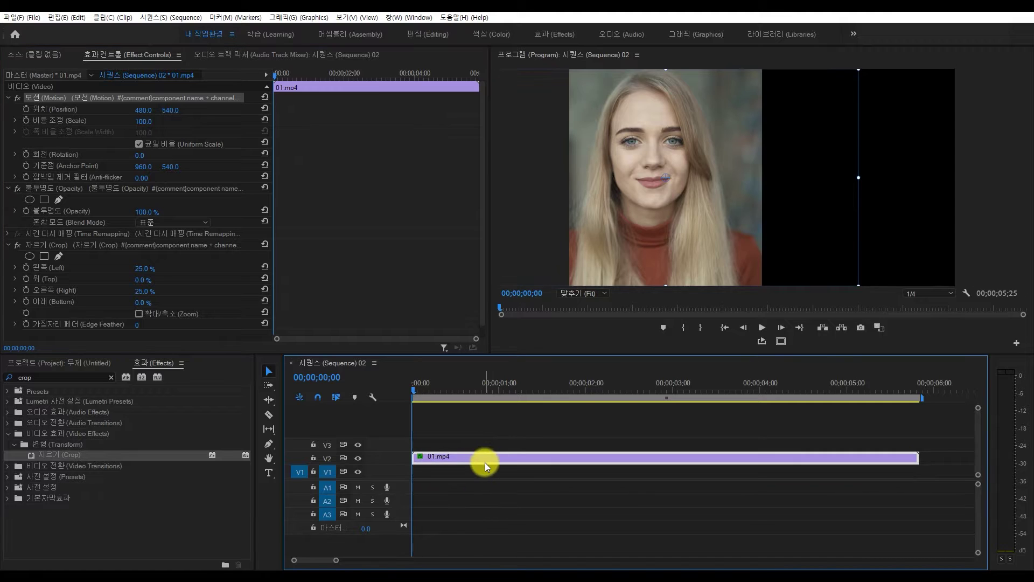
Place 02.mp4 on V1 beneath 01.mp4 and scrub its Position X right to about 1142
left_click(81, 362)
left_click_drag(36, 423, 449, 468)
left_click(564, 410)
left_click(531, 471)
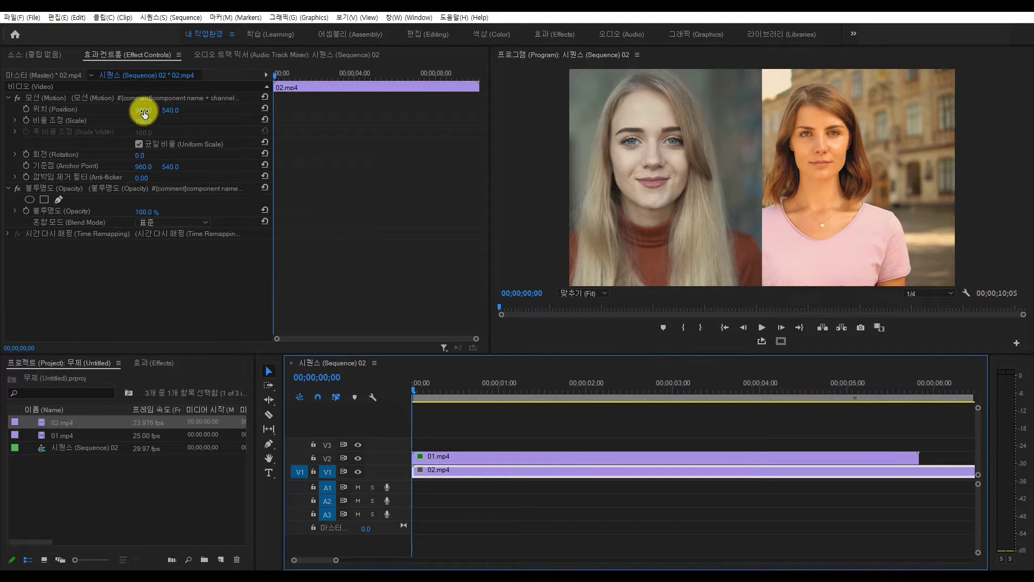
mouse_move(148, 114)
left_mouse_down()
mouse_move(183, 114)
mouse_move(146, 110)
left_mouse_up()
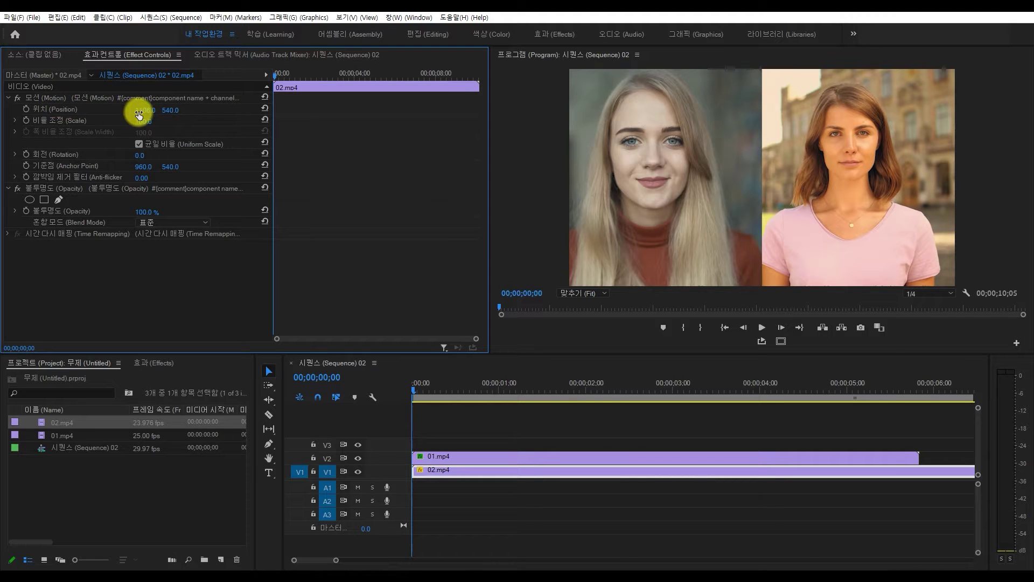
left_click_drag(145, 110, 165, 110)
left_click(737, 190)
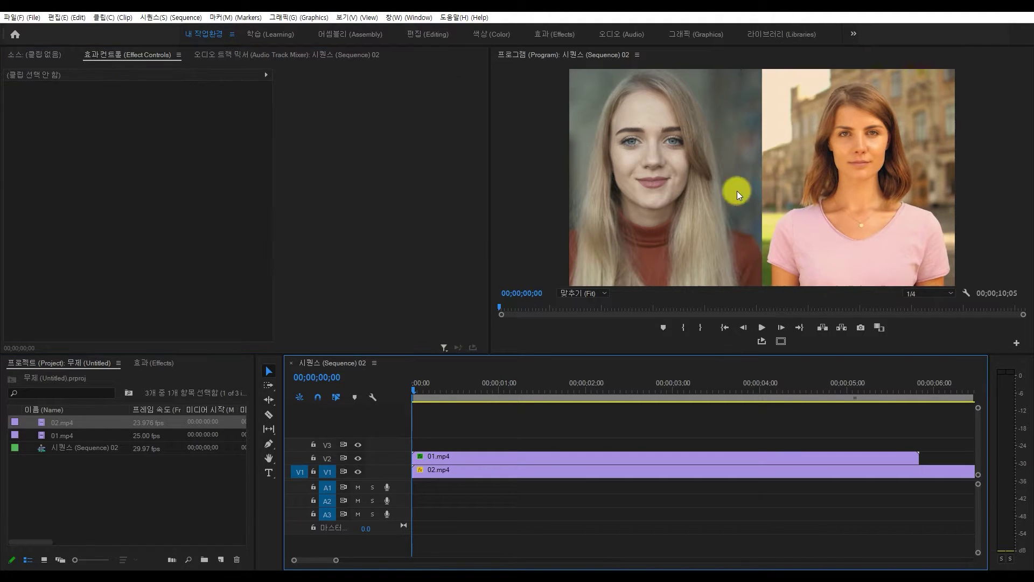
Change 01.mp4 to 18% crop at Position X 590, then delete both clips from the timeline
left_click(674, 178)
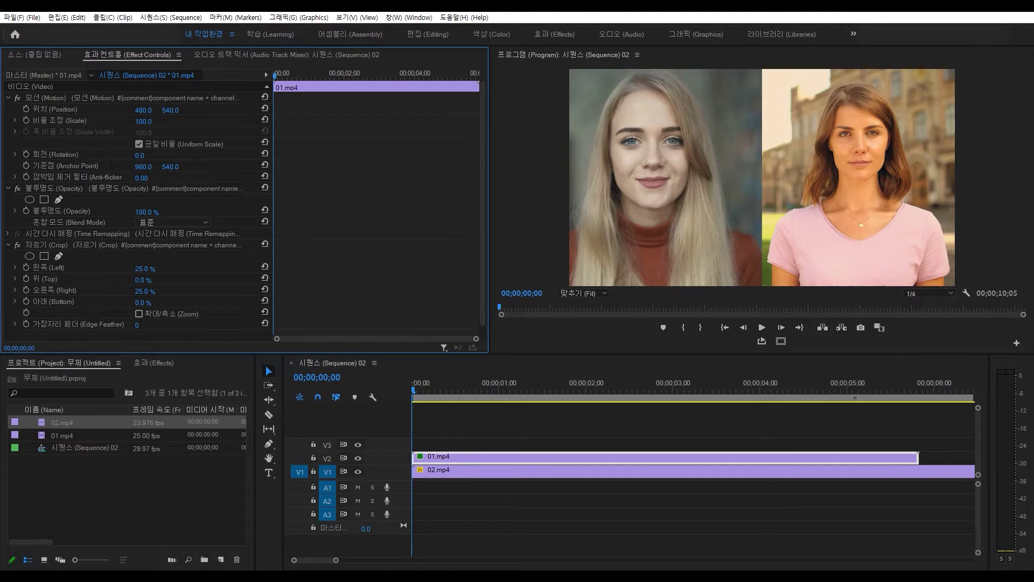
mouse_move(145, 268)
left_mouse_down()
mouse_move(135, 269)
mouse_move(159, 291)
left_mouse_up()
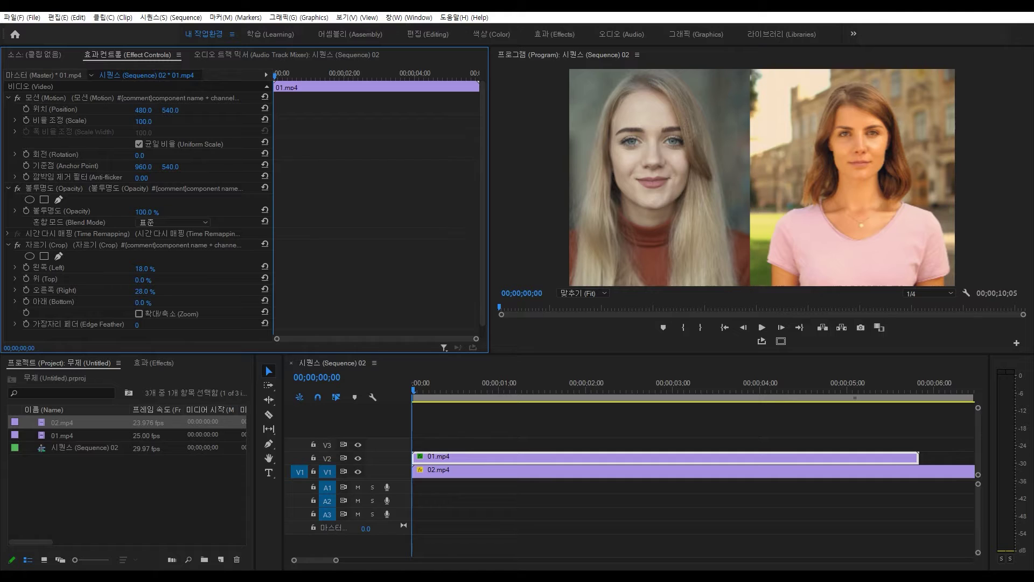
left_click_drag(144, 109, 178, 110)
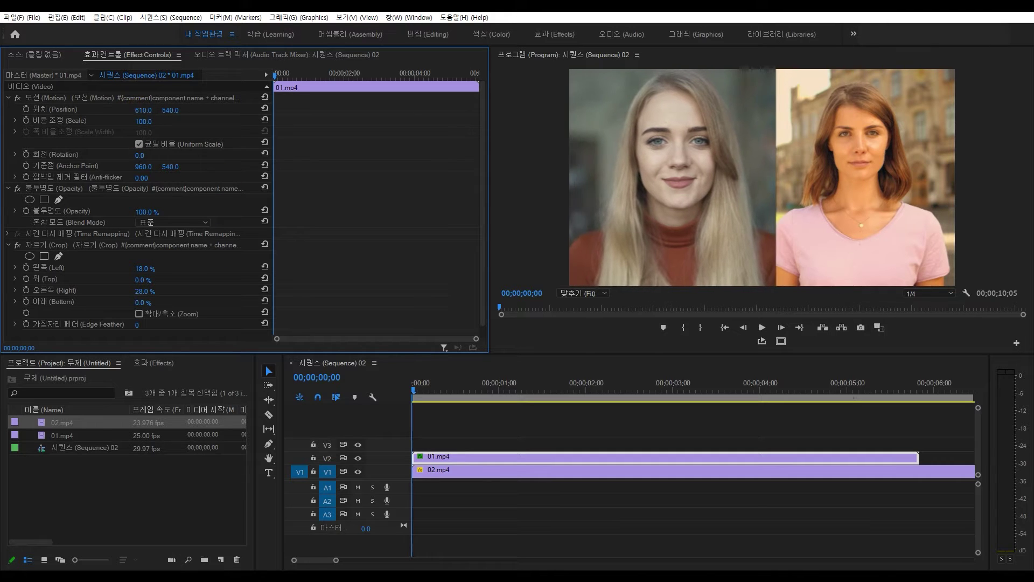
left_click_drag(713, 195, 709, 195)
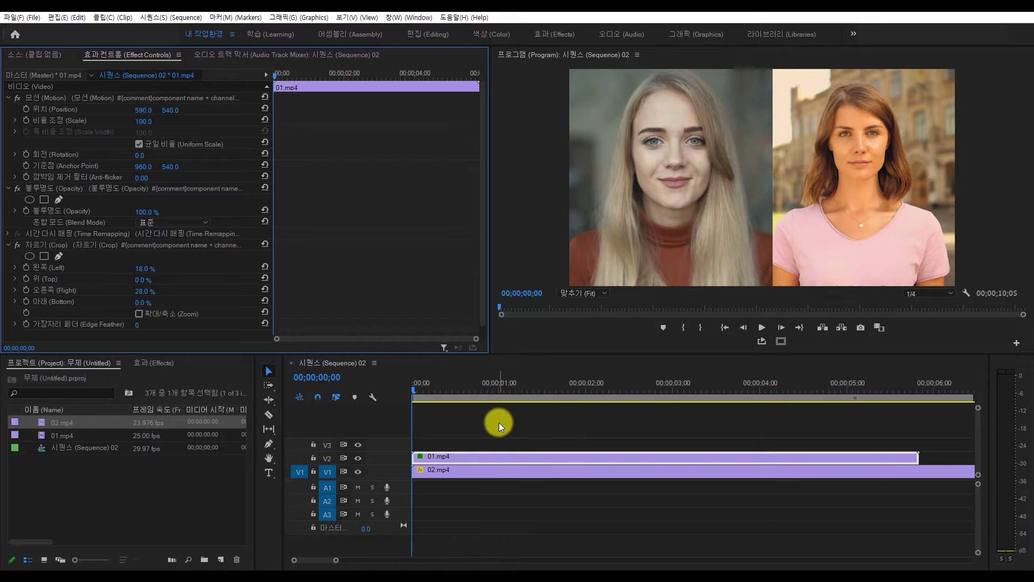
left_click_drag(499, 422, 532, 496)
key("Delete")
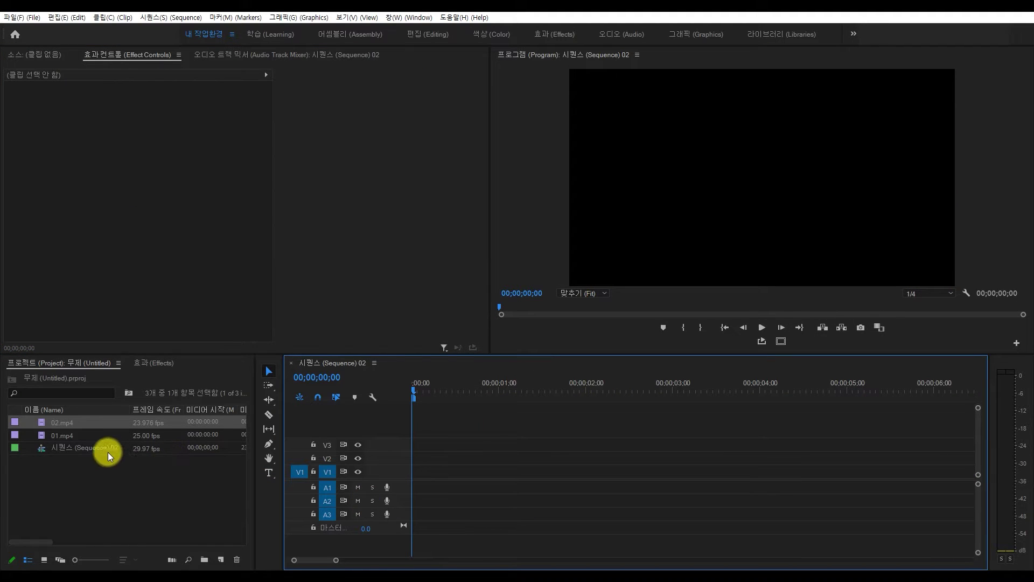
Create a red colour matte and place it on track V2
left_click(219, 557)
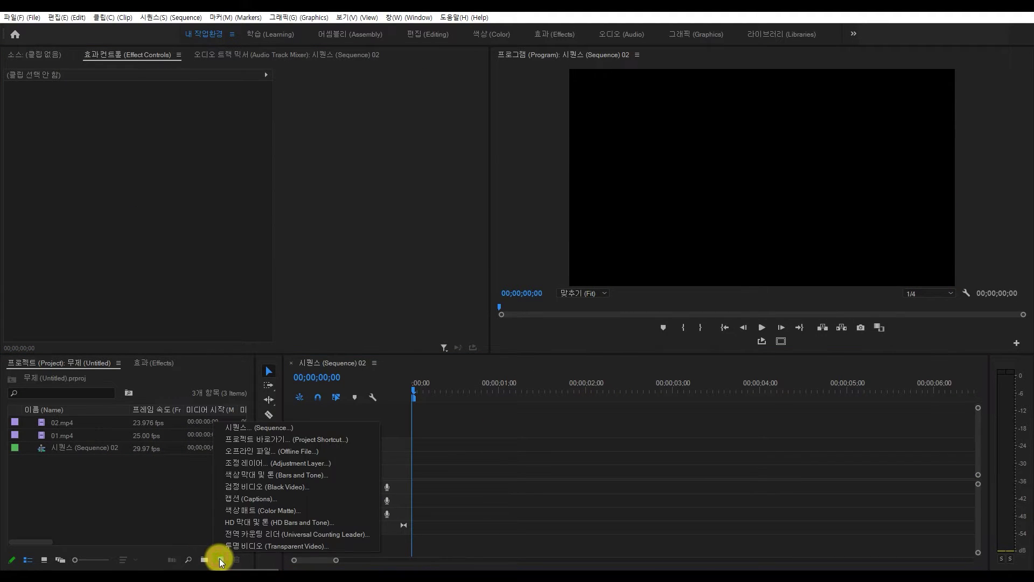
left_click(254, 507)
left_click(539, 332)
left_click(361, 290)
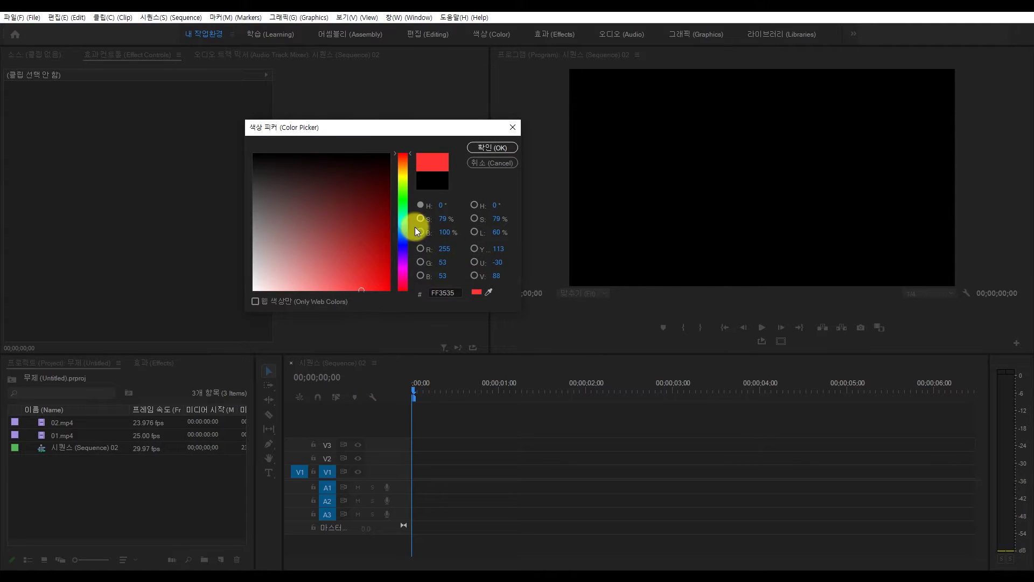
left_click(493, 147)
left_click(532, 315)
left_click_drag(44, 421, 464, 460)
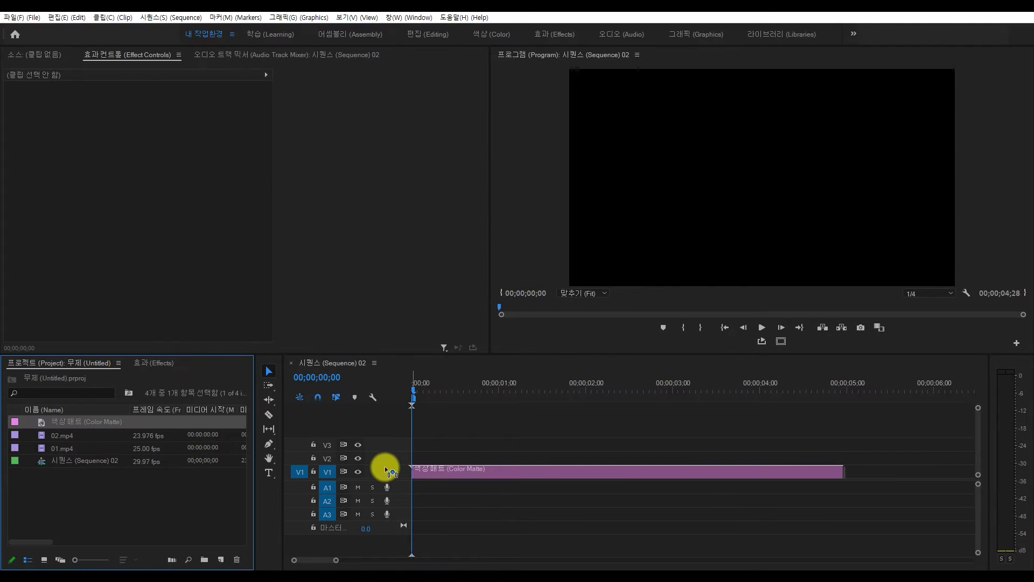
Scale the red matte to 50% width with non-uniform scale and set Position X to 480
left_click(485, 457)
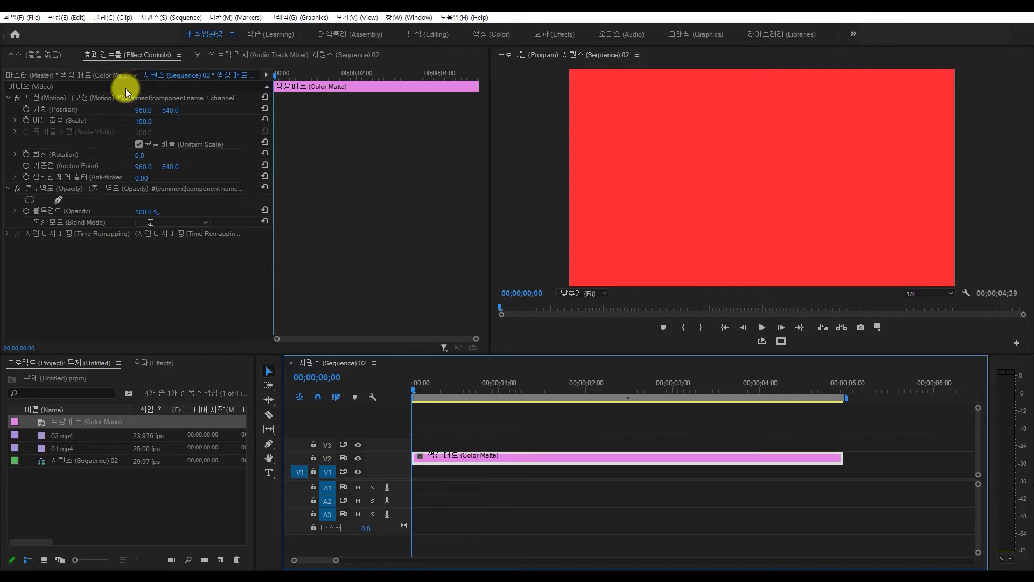
left_click(142, 144)
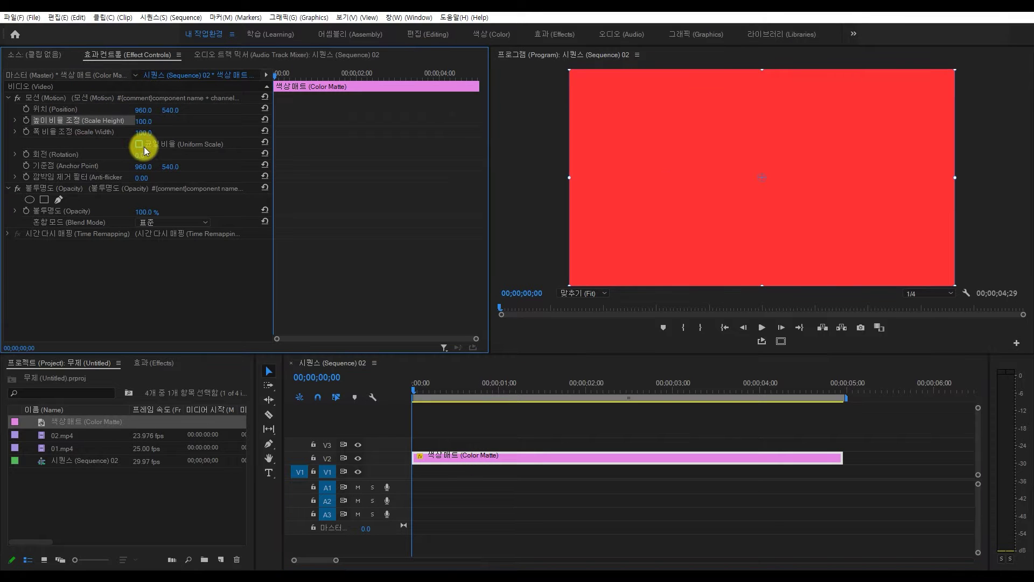
left_click(144, 132)
type("50")
key("Return")
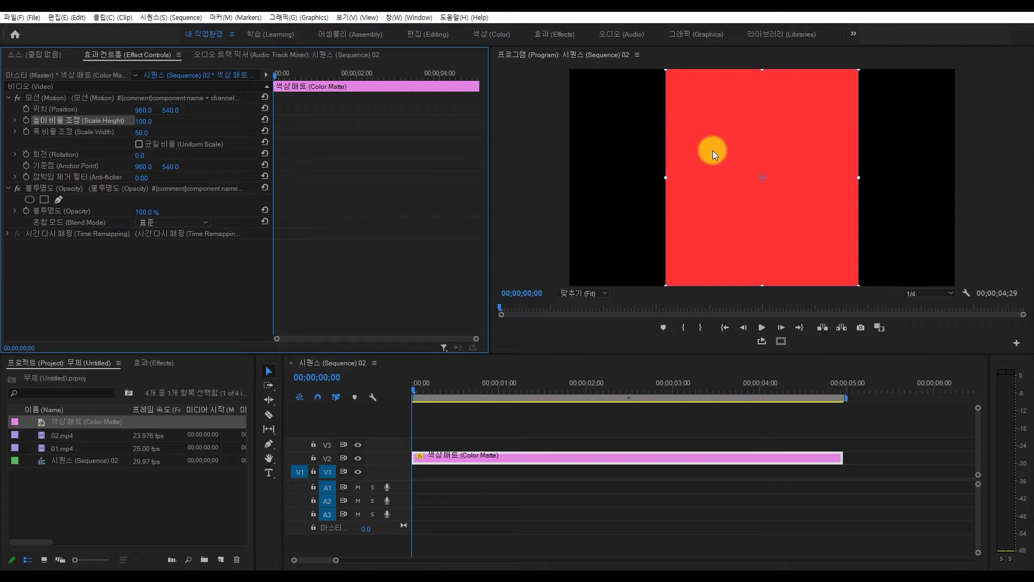
left_click(143, 110)
type("480")
key("Return")
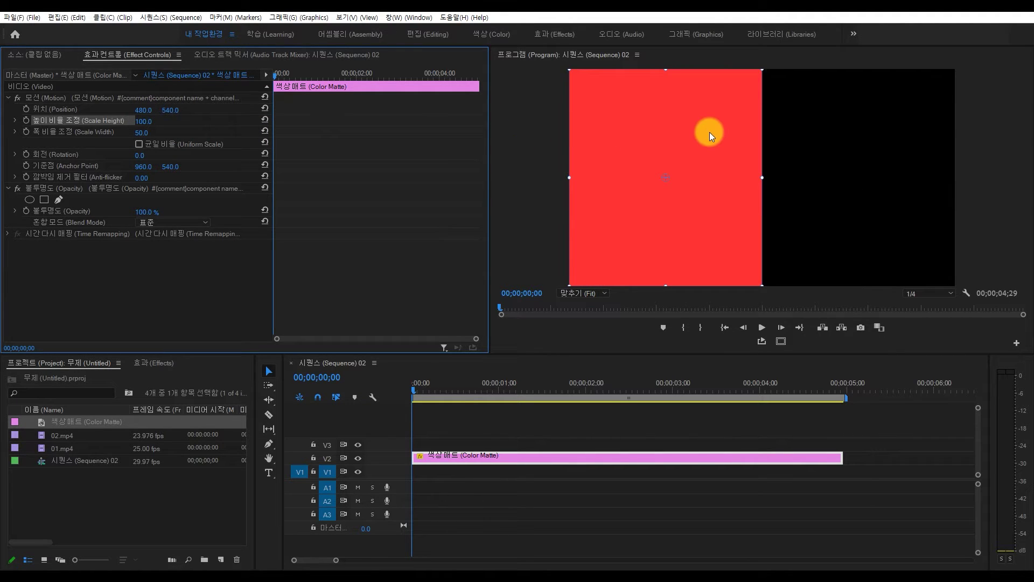
left_click(221, 559)
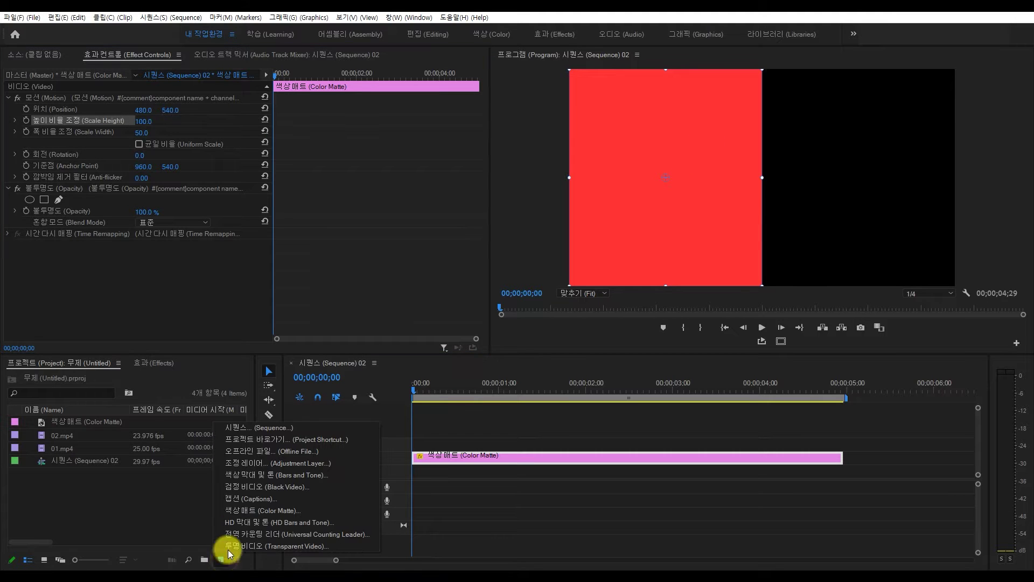
Create a yellow colour matte and place it on a new track V4
left_click(264, 511)
left_click(561, 333)
left_click_drag(401, 186, 403, 172)
left_click(303, 257)
left_click(360, 282)
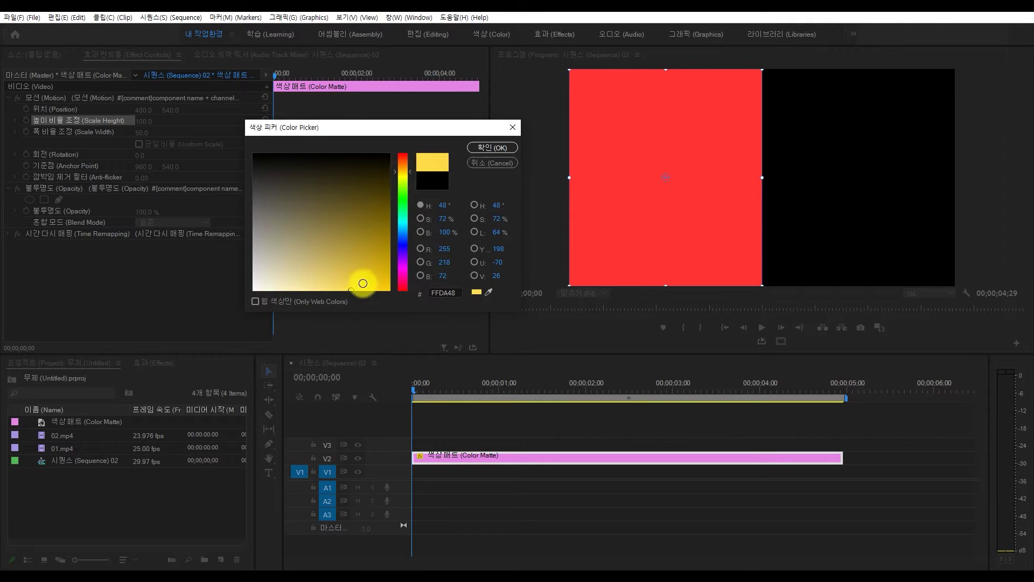
left_click(490, 147)
left_click(531, 319)
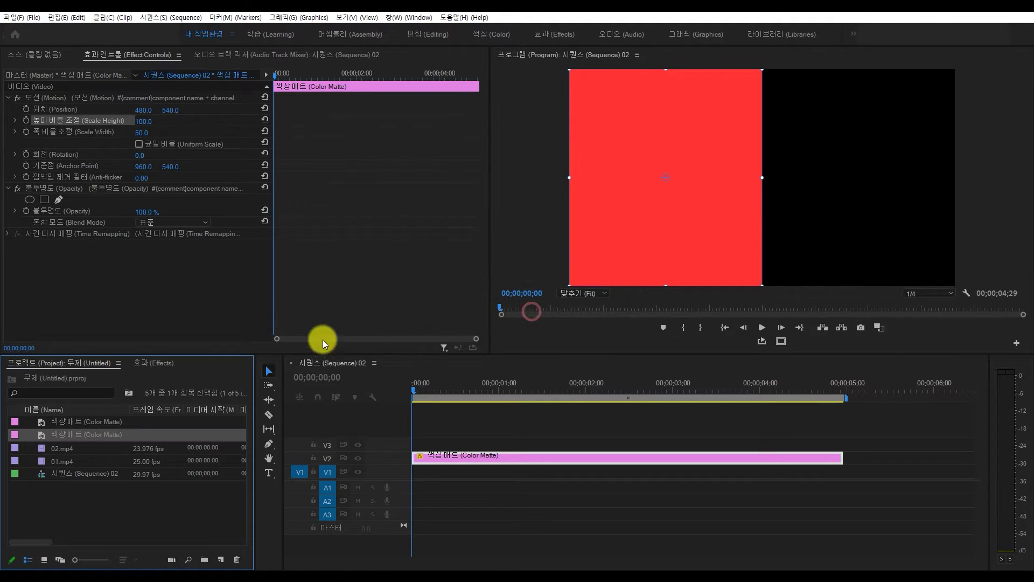
mouse_move(47, 434)
left_mouse_down()
mouse_move(434, 412)
mouse_move(408, 422)
left_mouse_up()
Set the yellow matte to 50% width with non-uniform scale and Position X 1440
left_click(140, 144)
left_click(143, 133)
key("Return")
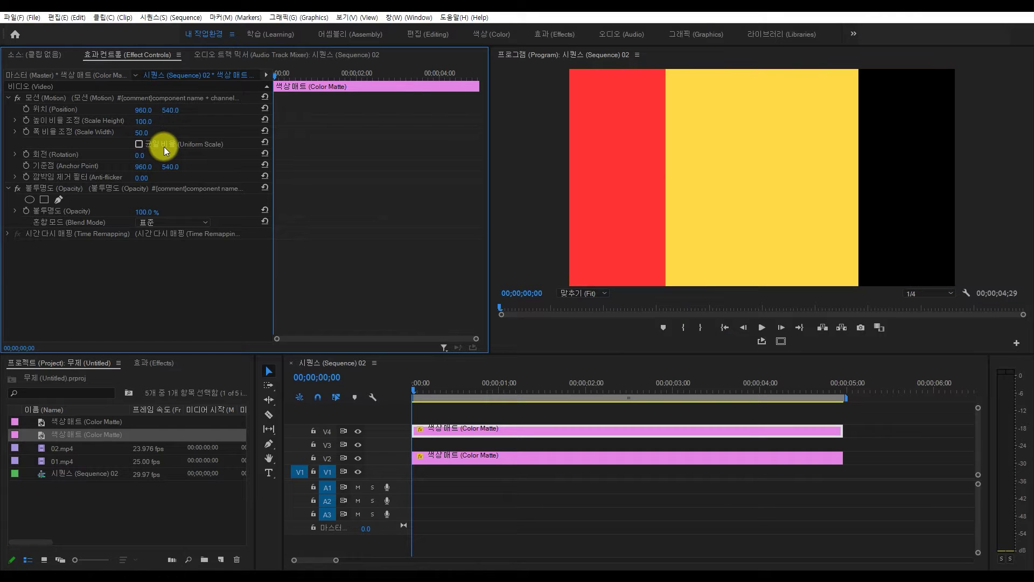
left_click(142, 111)
type("1440")
key("Return")
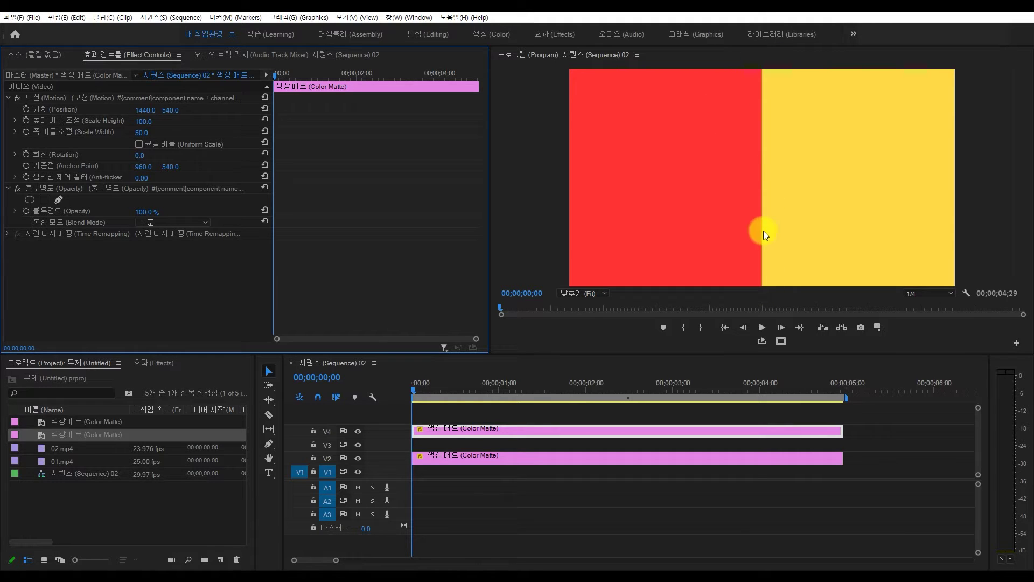
left_click(741, 193)
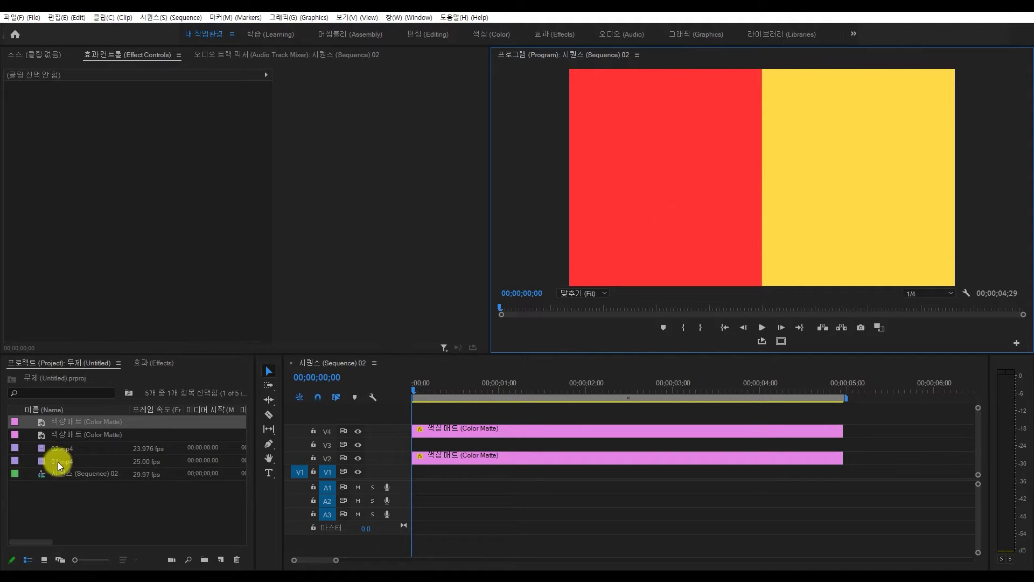
Place 01.mp4 on V1 and 02.mp4 on V3, then hide tracks V3 and V4
left_click_drag(58, 461, 386, 470)
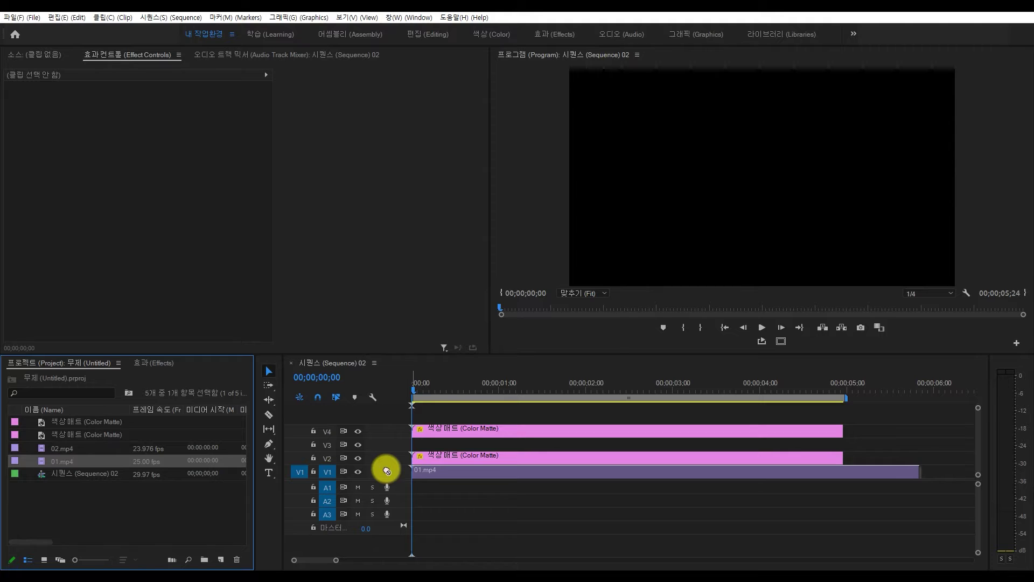
left_click(42, 440)
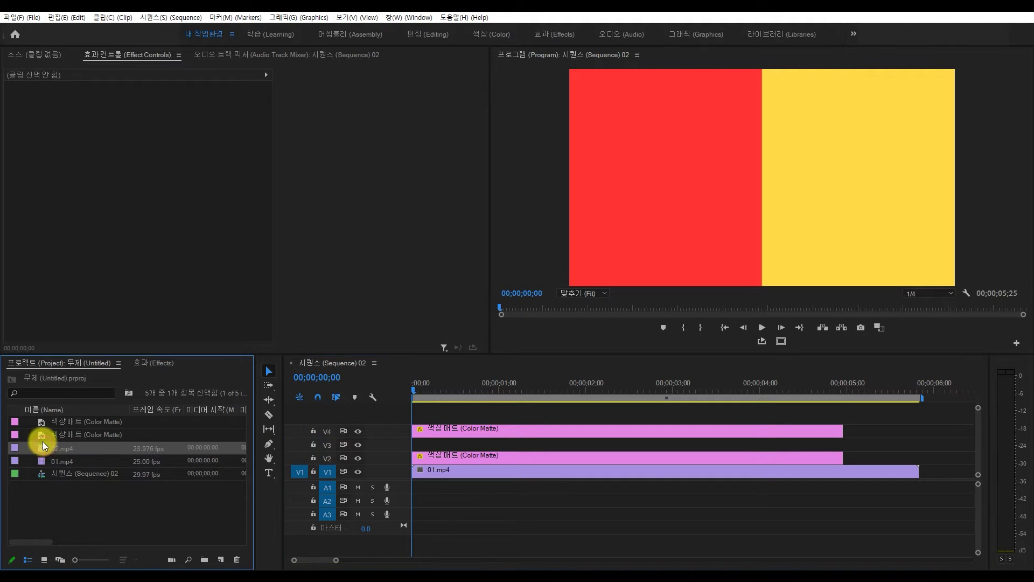
left_click_drag(43, 445, 367, 445)
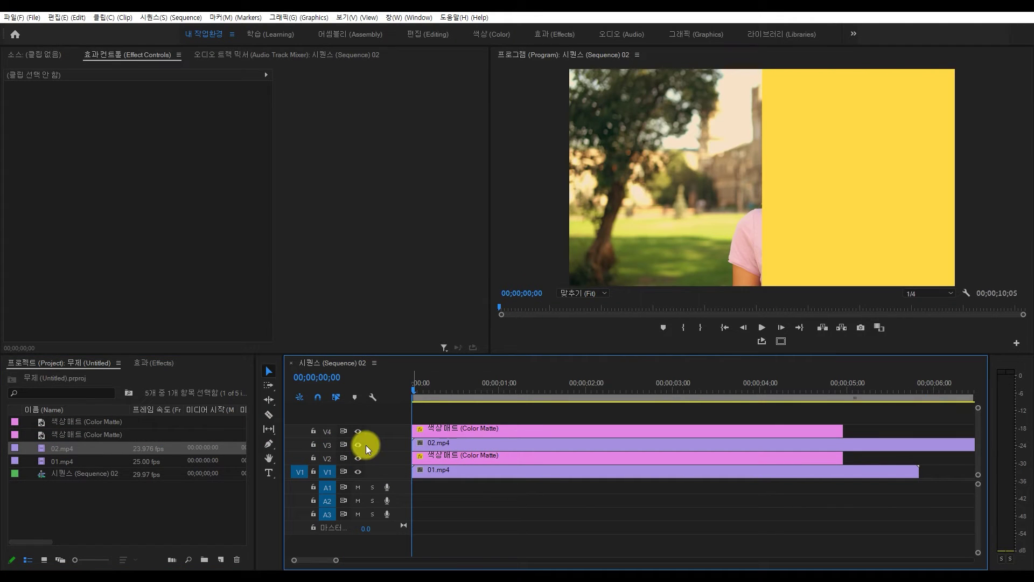
left_click(358, 444)
left_click(358, 431)
Go to frame 00;00;00;09 and lower the red matte's opacity to 52%
left_click(491, 384)
left_click_drag(443, 384, 438, 384)
left_click(454, 458)
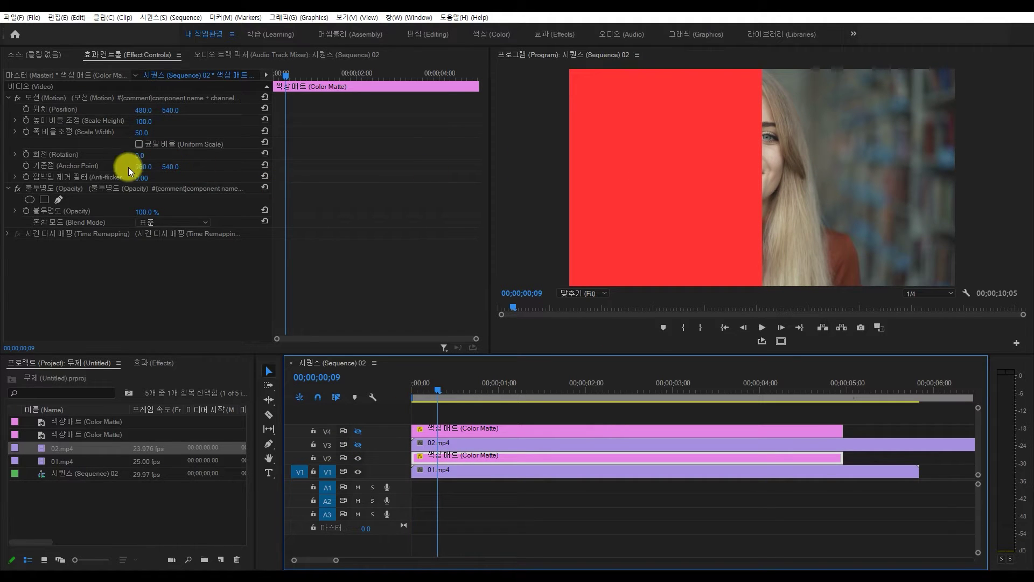
left_click_drag(145, 212, 162, 210)
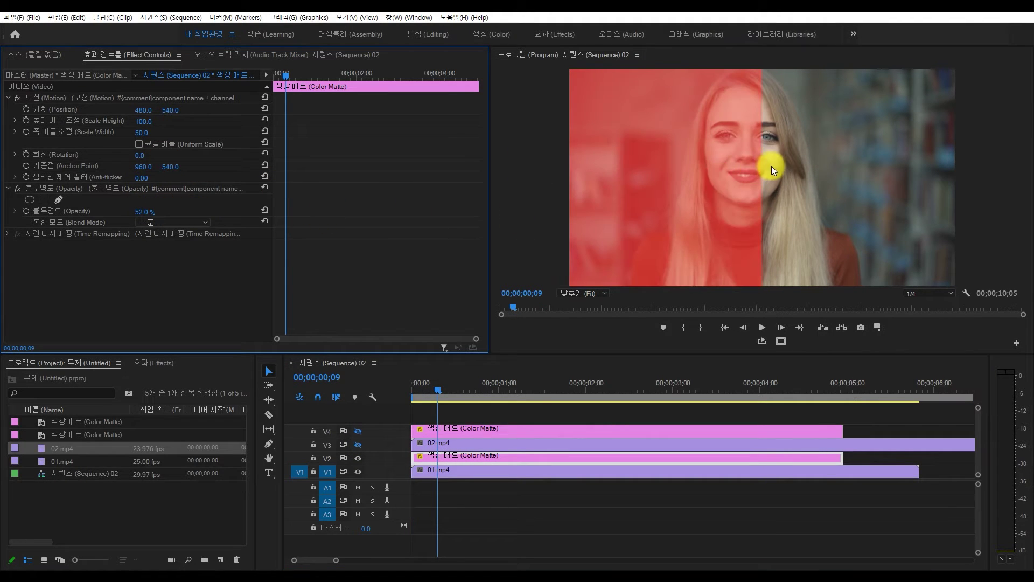
left_click(500, 470)
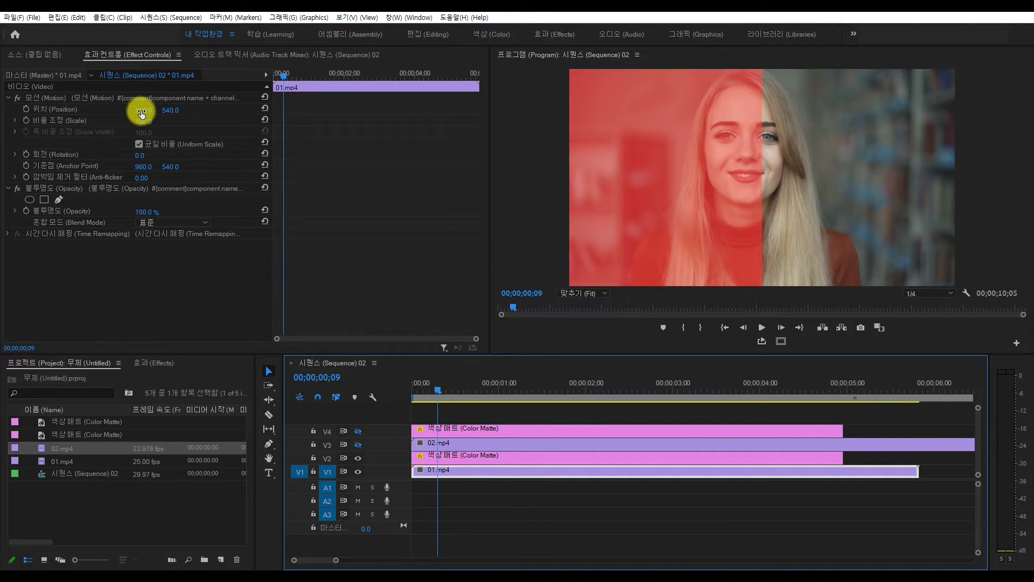
Nudge 01.mp4 left and apply Track Matte Key to it with Matte set to Video 2
left_click_drag(143, 111, 0, 111)
left_click(143, 362)
double_click(63, 377)
type("trac")
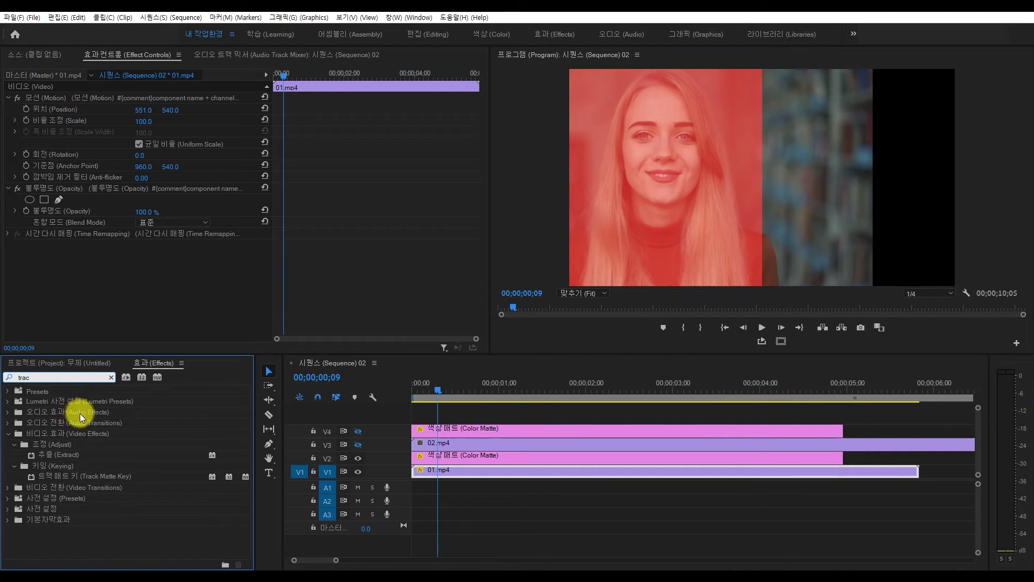
left_click_drag(60, 476, 449, 473)
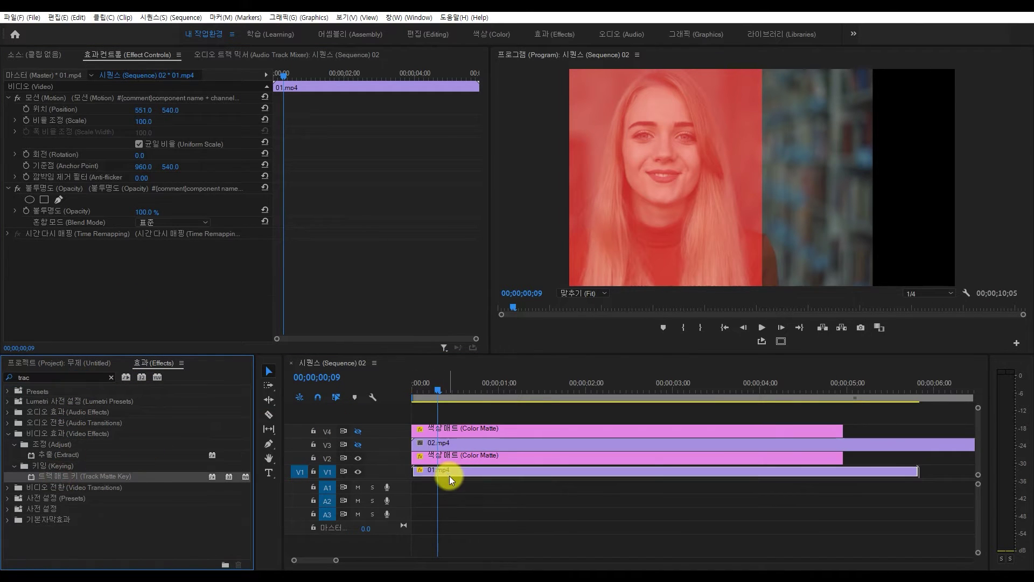
left_click(173, 267)
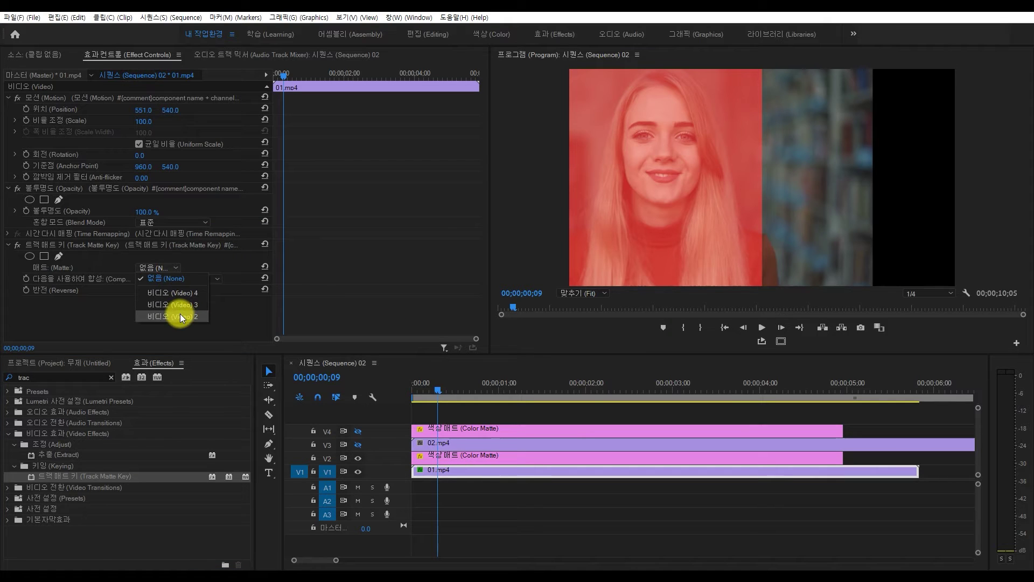
left_click(180, 314)
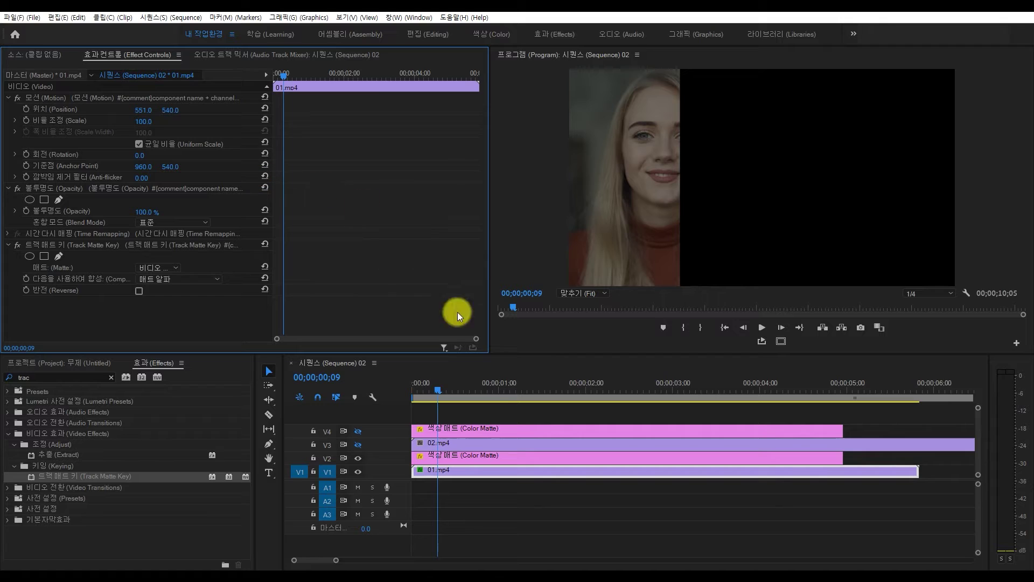
left_click(461, 459)
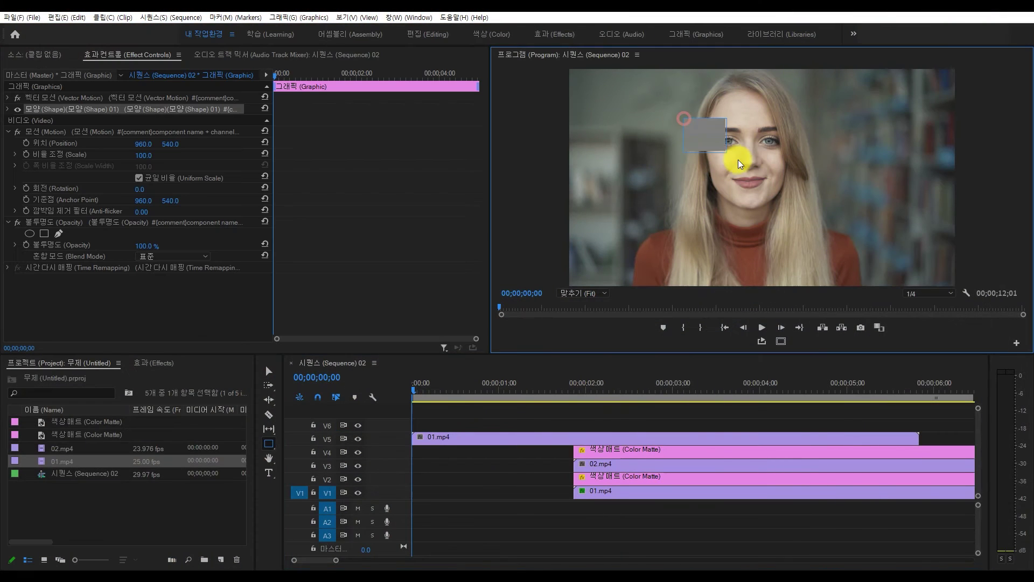
Draw a rectangle over the woman's face and key 01.mp4 on V5 to it via Track Matte Key on Video 6
left_click_drag(738, 164, 814, 215)
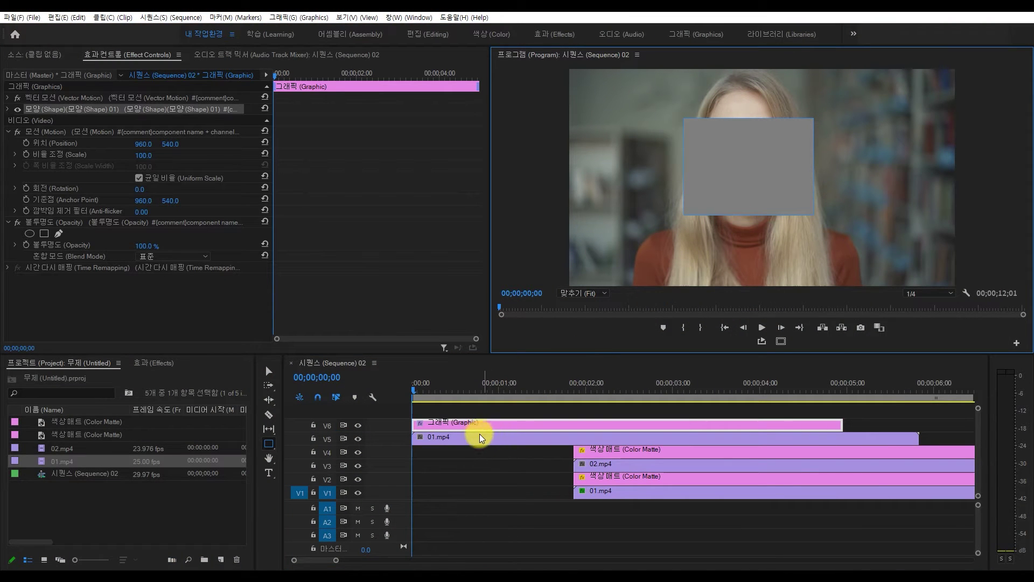
left_click(139, 362)
left_click_drag(40, 476, 426, 438)
left_click(173, 268)
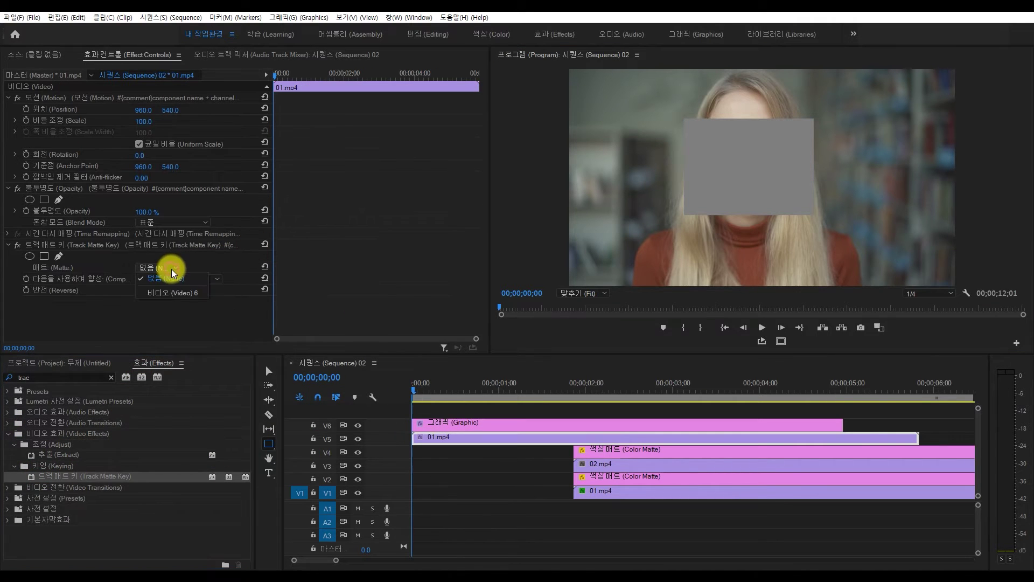
left_click(173, 292)
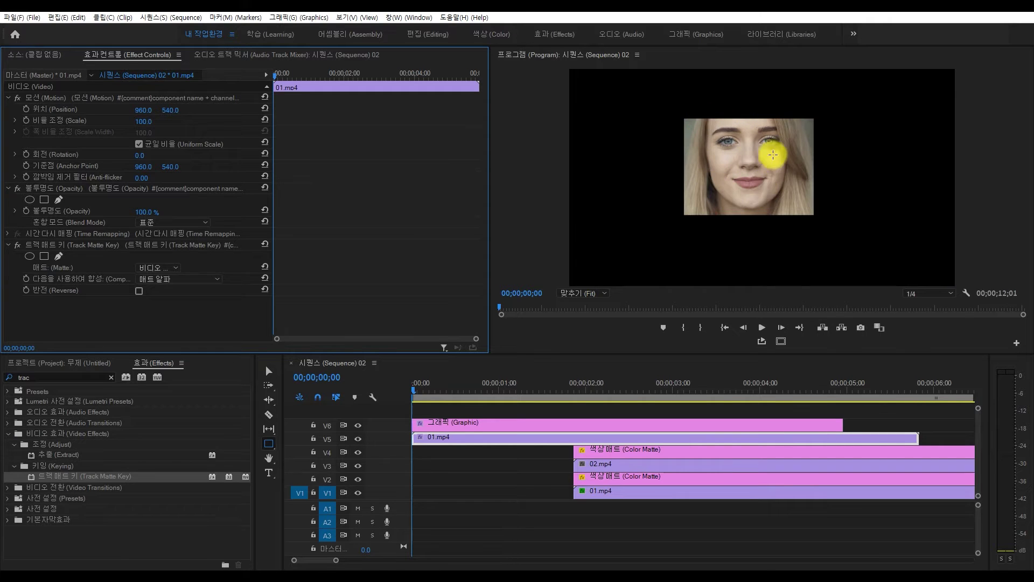
Scale 01.mp4 to 176%, reapply Track Matte Key with Video 6, and set Position X to 584
key("ctrl+z")
key("ctrl+z")
left_click_drag(150, 123, 191, 123)
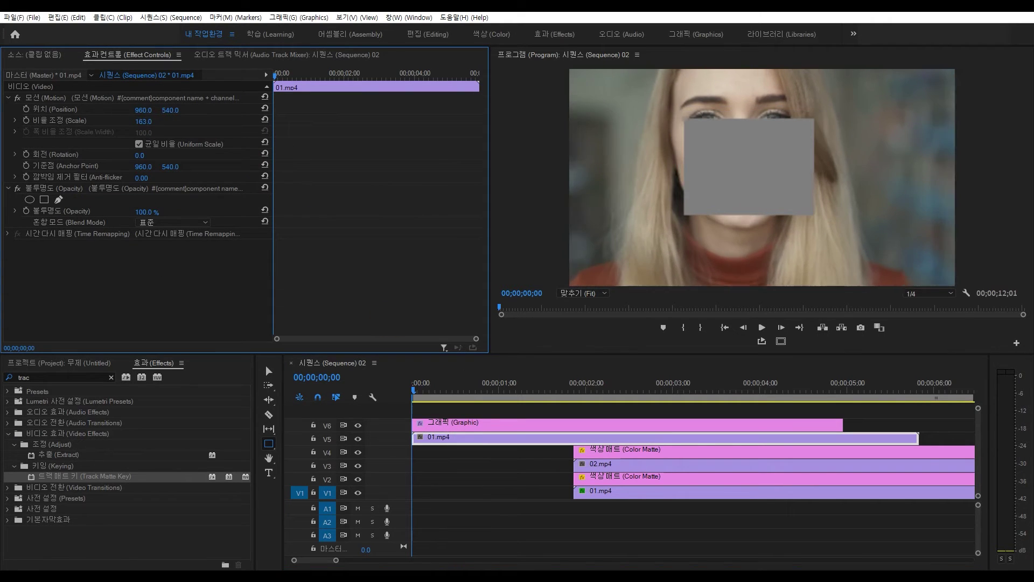
left_click_drag(52, 476, 429, 431)
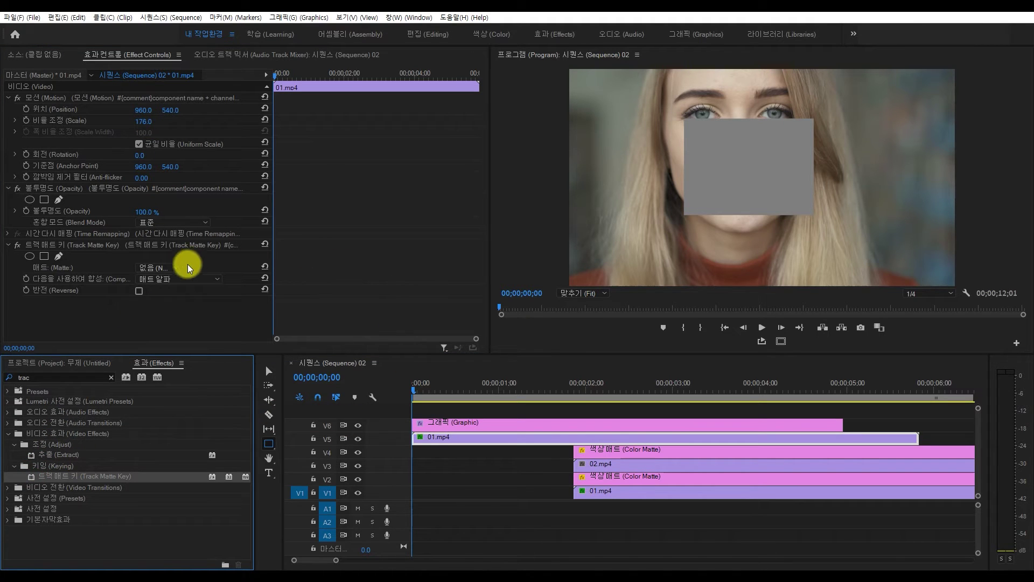
left_click(173, 266)
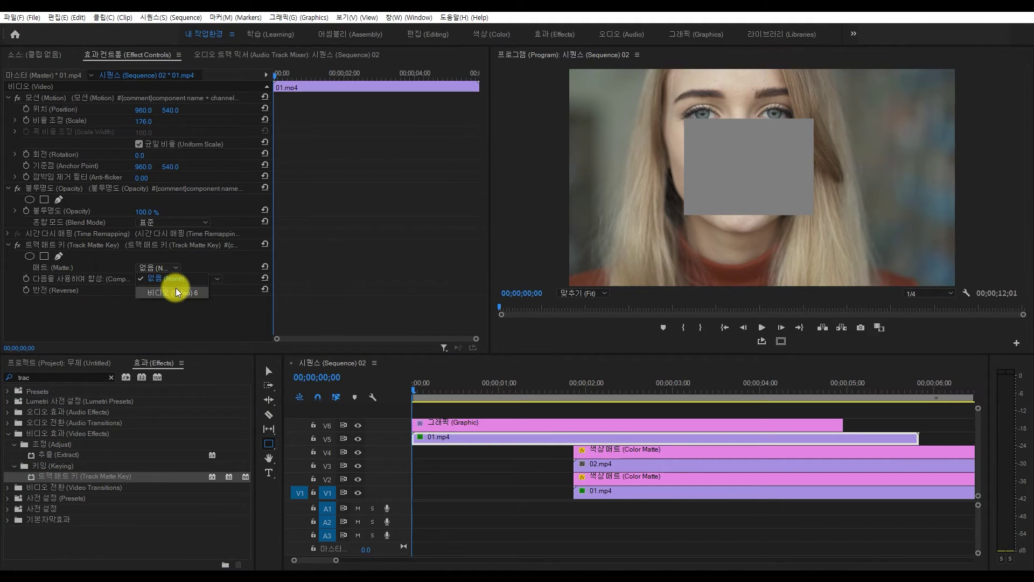
left_click(176, 292)
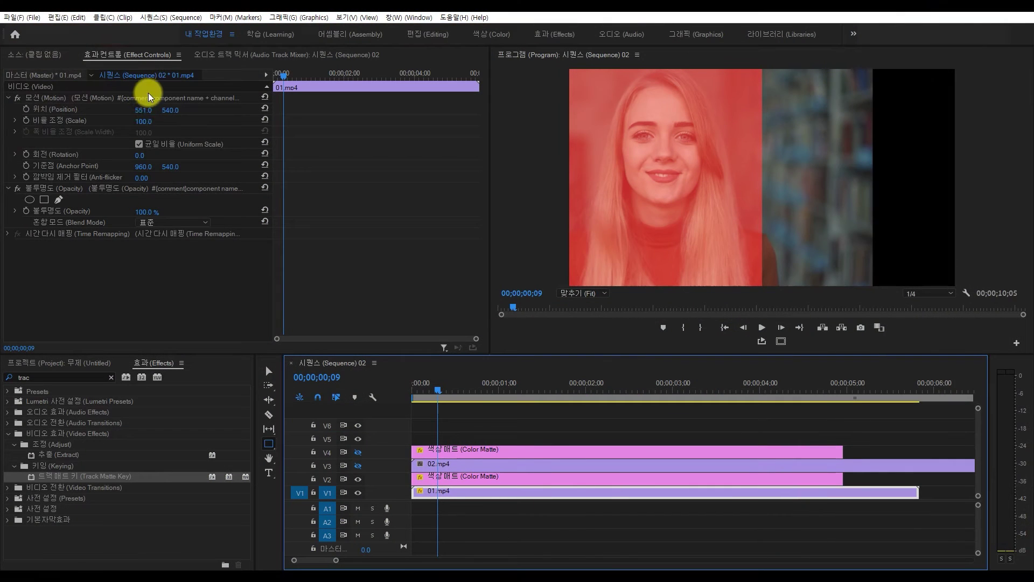
left_click_drag(141, 114, 132, 110)
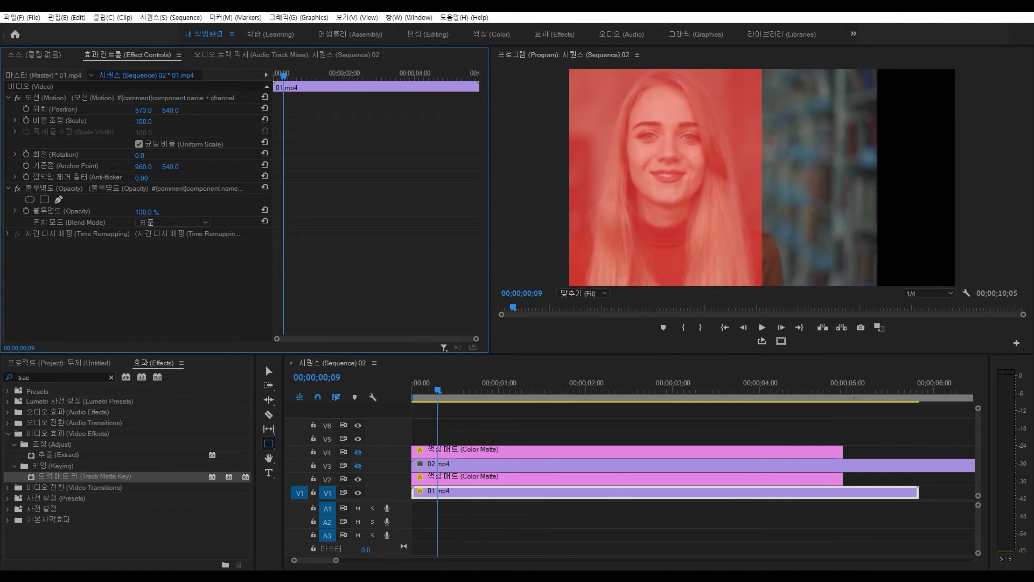
Shift 02.mp4 slightly left, then nest 01.mp4 on V1 as Nested Sequence 02
left_click(470, 491)
left_click_drag(471, 491, 454, 494)
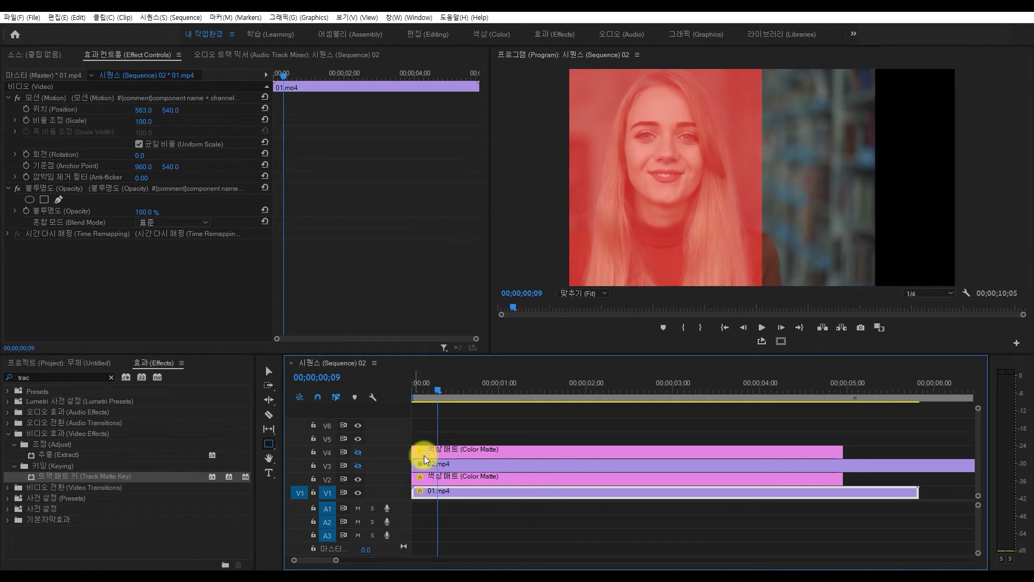
right_click(456, 496)
left_click(520, 326)
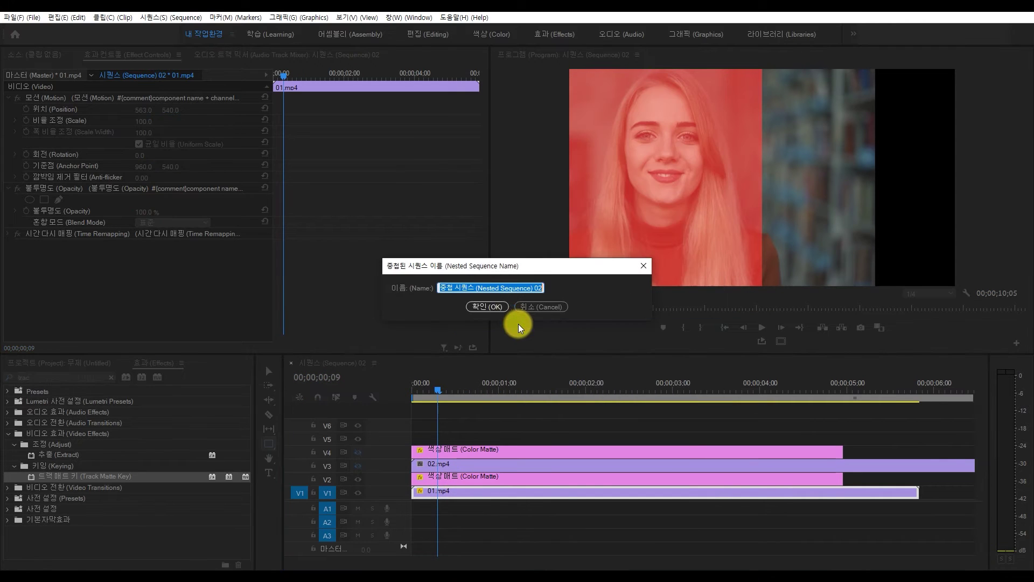
left_click(488, 307)
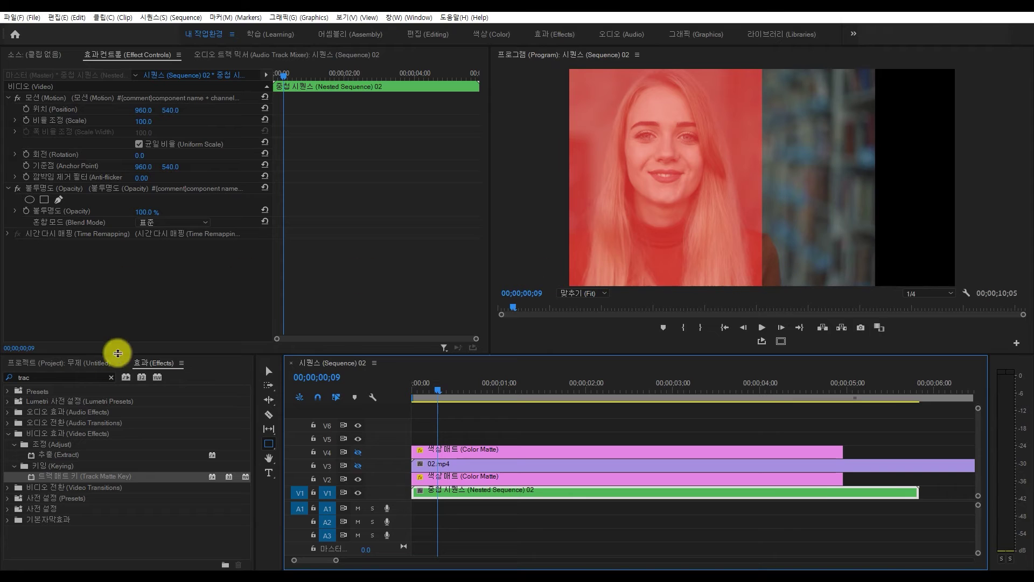
left_click(50, 477)
Apply Track Matte Key to Nested Sequence 02 with Matte set to Video 2
left_click_drag(50, 477, 438, 492)
left_click(158, 267)
left_click(174, 340)
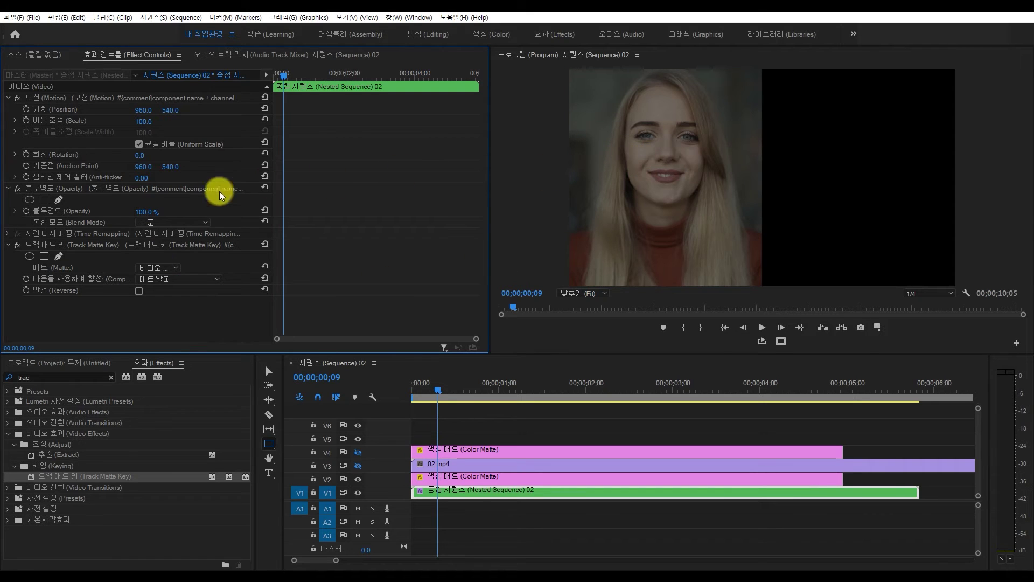
Make tracks V3 and V4 visible again so 02.mp4 and the yellow matte show
left_click(456, 478)
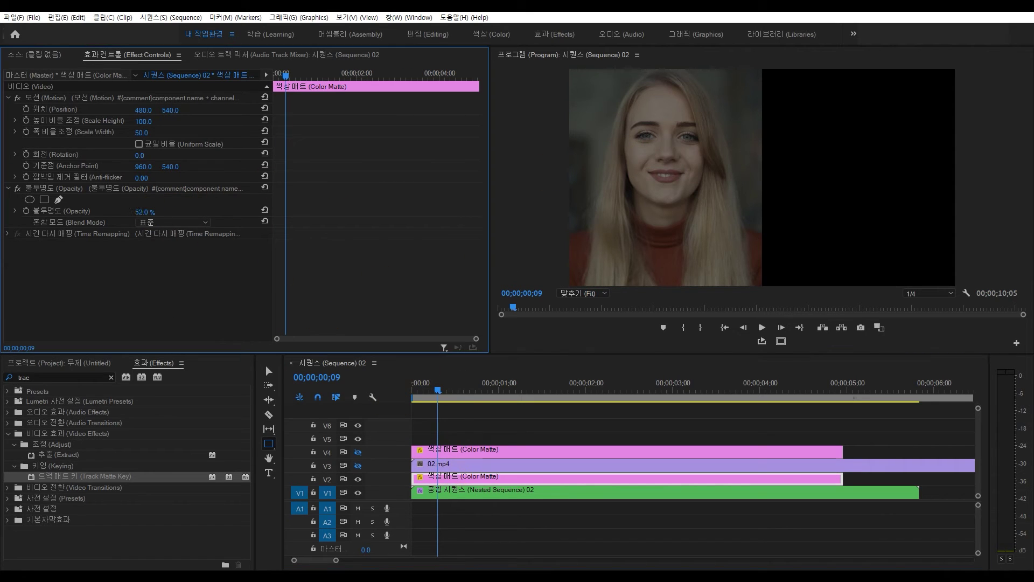
left_click(358, 452)
left_click(358, 466)
left_click(532, 452)
left_click(526, 467)
left_click(529, 450)
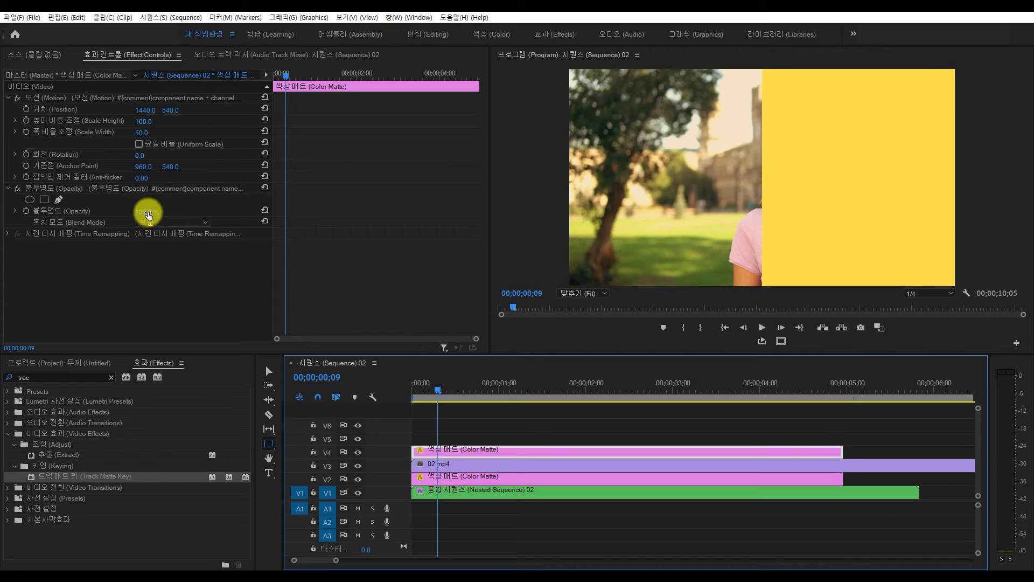
Lower the V4 matte to 40% opacity and move 02.mp4 to Position X 1173
left_click_drag(148, 214, 116, 213)
left_click(545, 464)
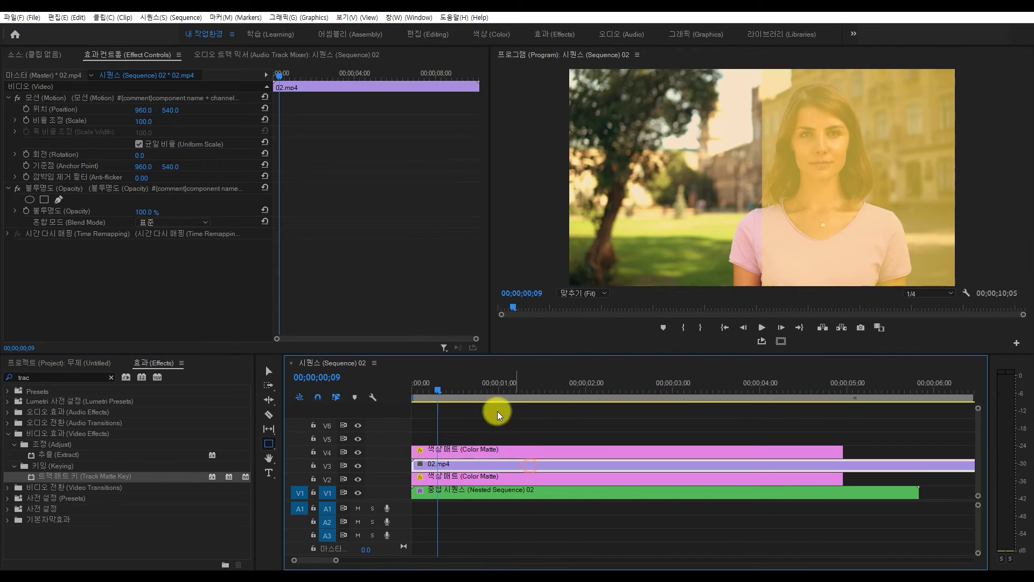
left_click_drag(145, 110, 107, 110)
Nest the 02.mp4 clip as Nested Sequence 03
right_click(462, 465)
left_click(520, 331)
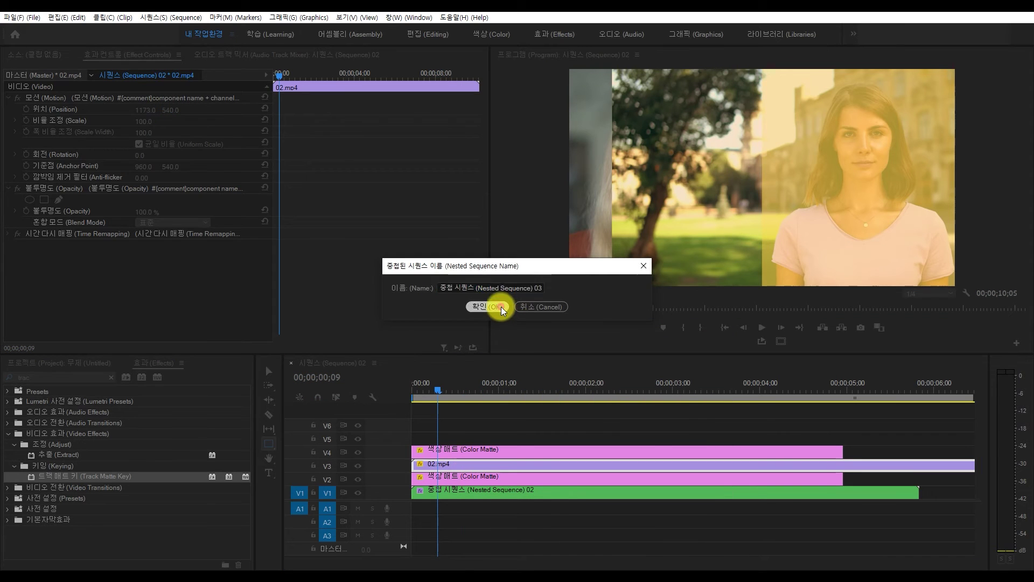
left_click(487, 306)
left_click(453, 466)
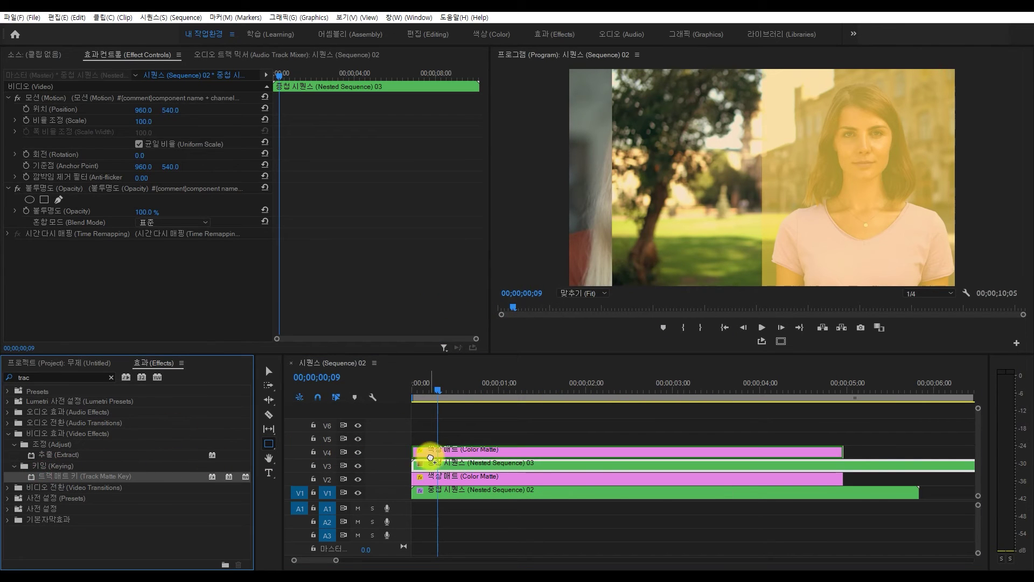
Apply Track Matte Key to Nested Sequence 03 using Video 4, and restore the V4 matte to 100% opacity
left_click_drag(43, 478, 431, 463)
left_click(162, 267)
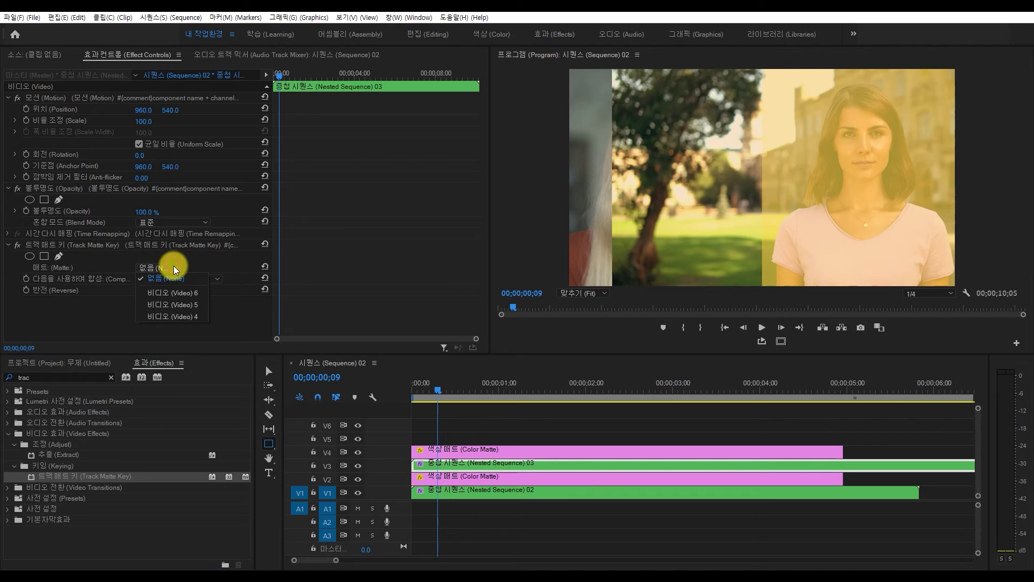
left_click(178, 317)
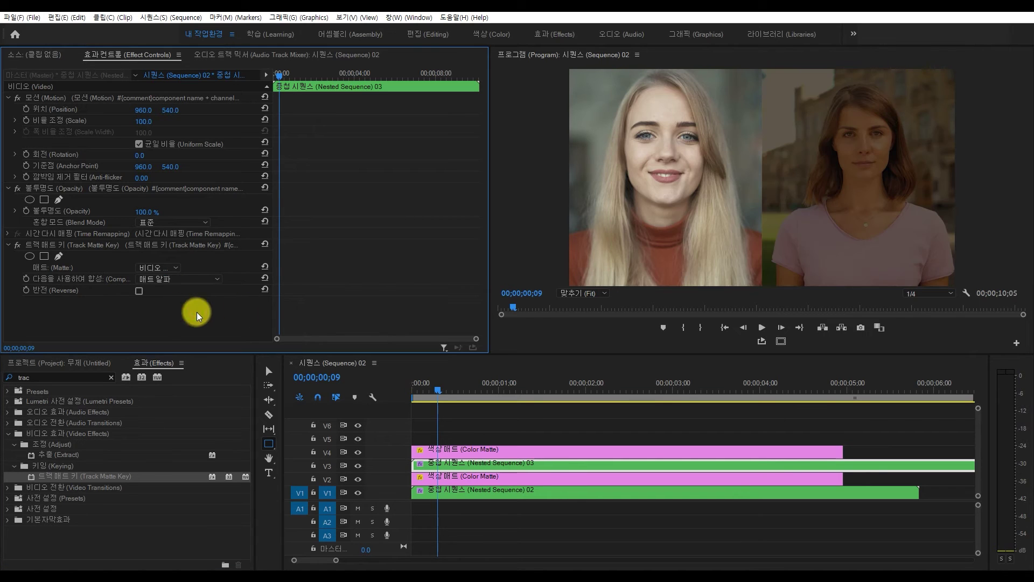
left_click(477, 451)
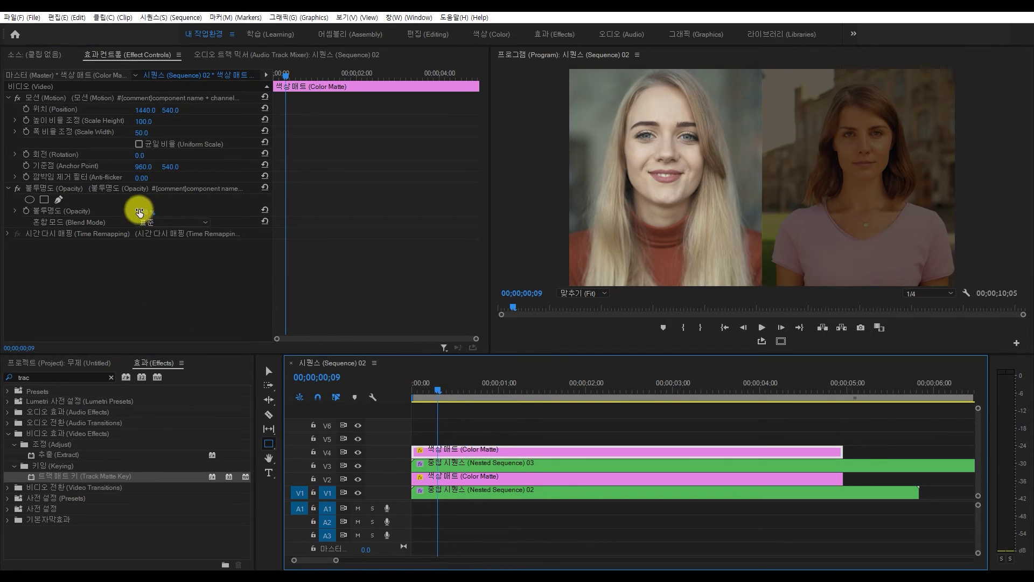
left_click_drag(141, 211, 365, 221)
Scrub through the split-screen preview, then enlarge the Project panel to show its items
left_click_drag(441, 397, 572, 384)
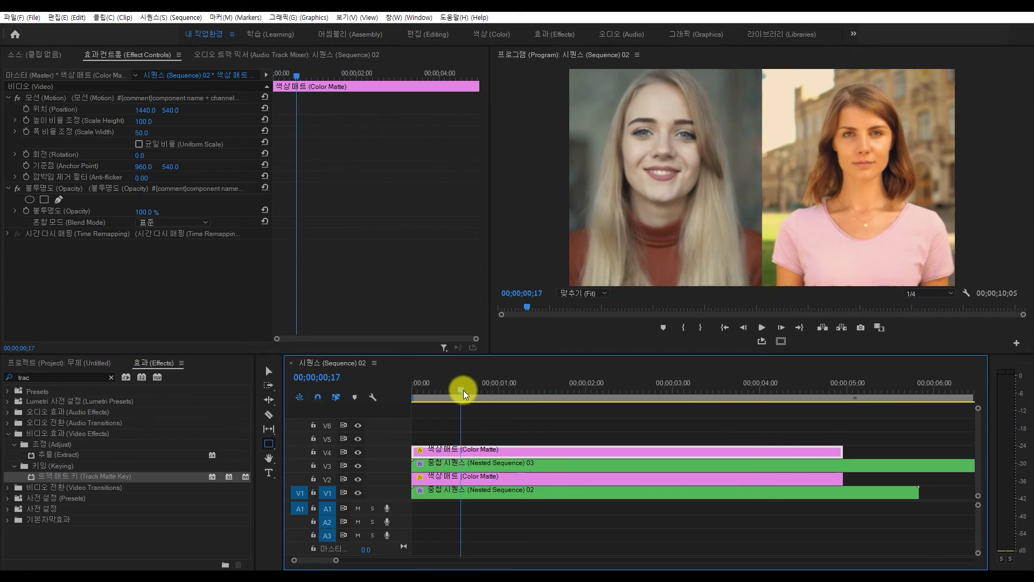
left_click_drag(572, 383, 466, 384)
left_click(103, 362)
left_click_drag(139, 354, 141, 265)
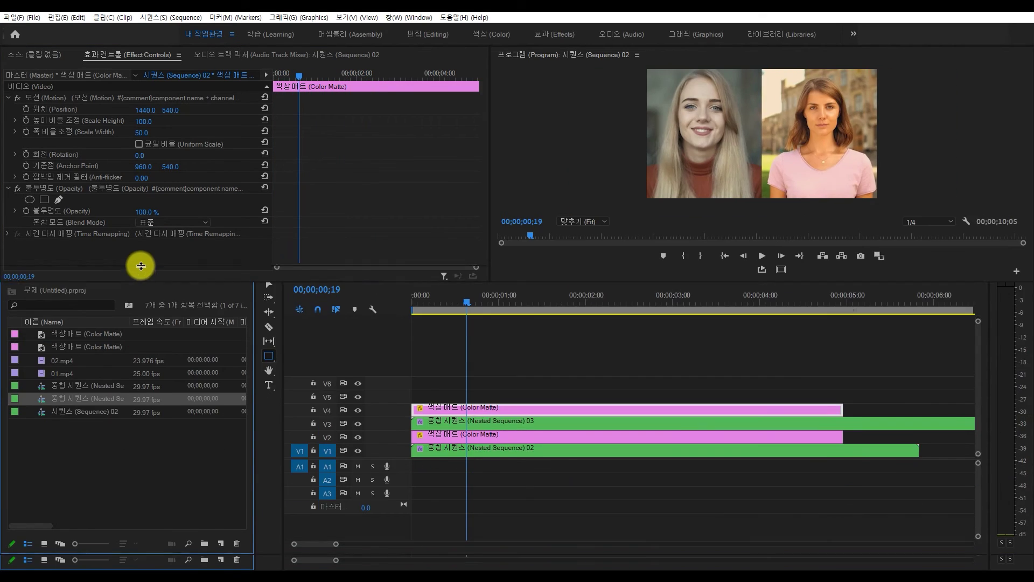
Rename the nested sequences to 1번 영상 and 2번 영상
left_click(85, 398)
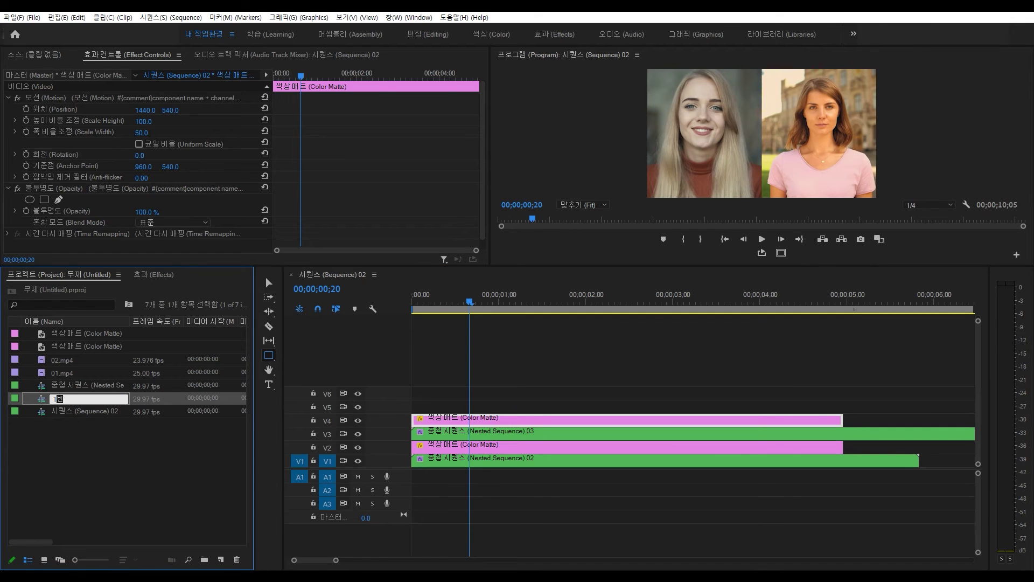
type("1번 영상")
key("Return")
type("2번 영상")
key("Return")
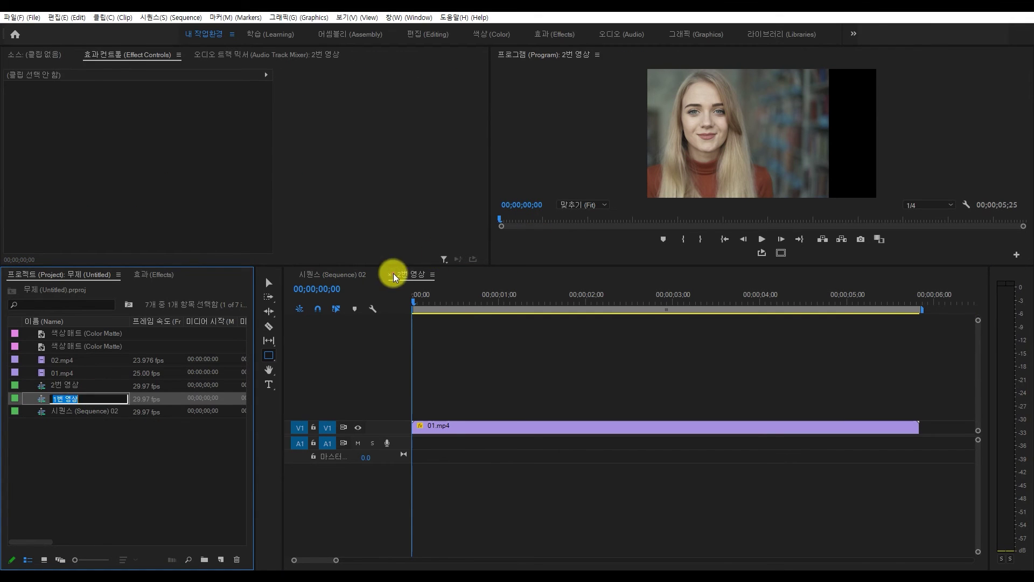
left_click(389, 275)
left_click_drag(557, 265, 555, 344)
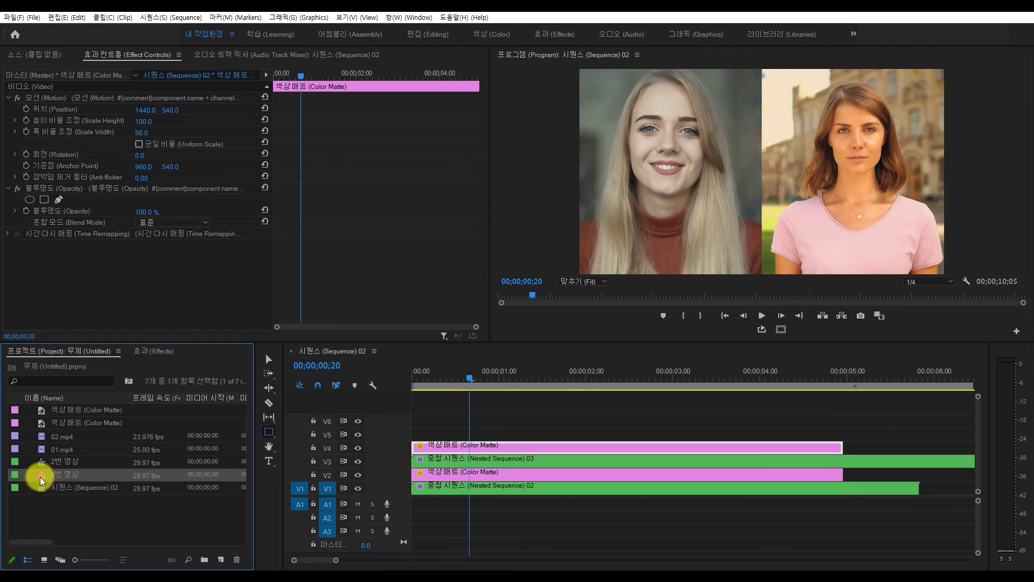
Replace 1번 영상's footage with the surprised-man clip at Position X 1427, then preview Sequence 02
double_click(56, 477)
key("ctrl+a")
key("Delete")
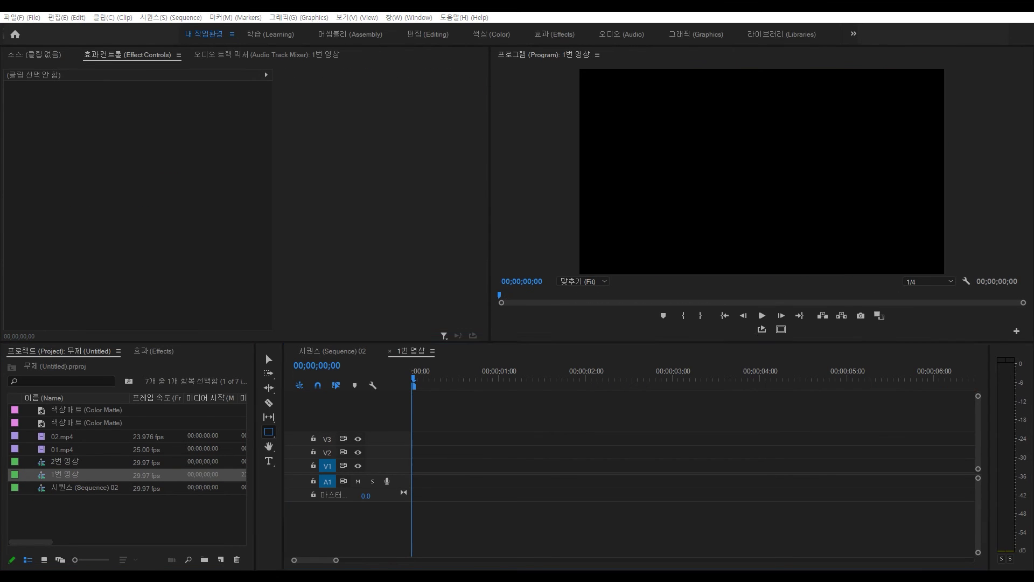
left_click_drag(450, 462, 481, 428)
left_click(474, 435)
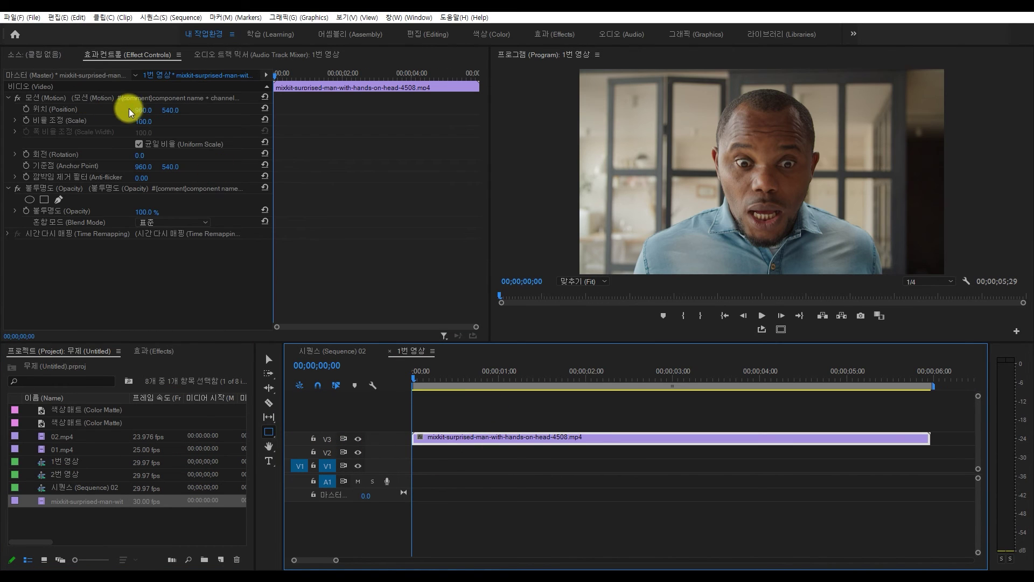
left_click_drag(145, 110, 397, 110)
left_click(348, 350)
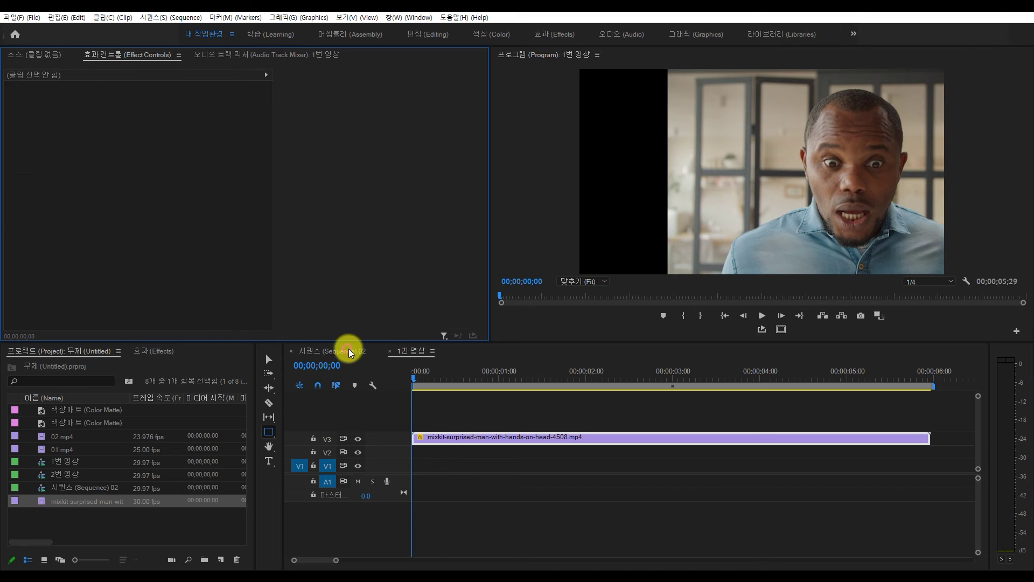
mouse_move(491, 367)
left_mouse_down()
mouse_move(438, 383)
mouse_move(461, 384)
mouse_move(434, 380)
left_mouse_up()
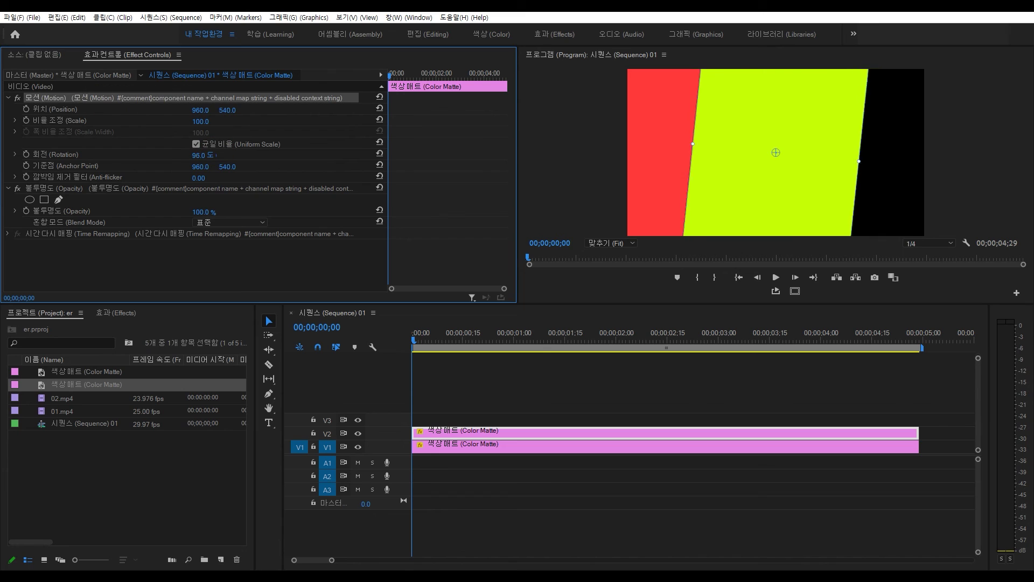
Add a third colour matte to the Sequence 01 timeline
left_click_drag(64, 397, 520, 407)
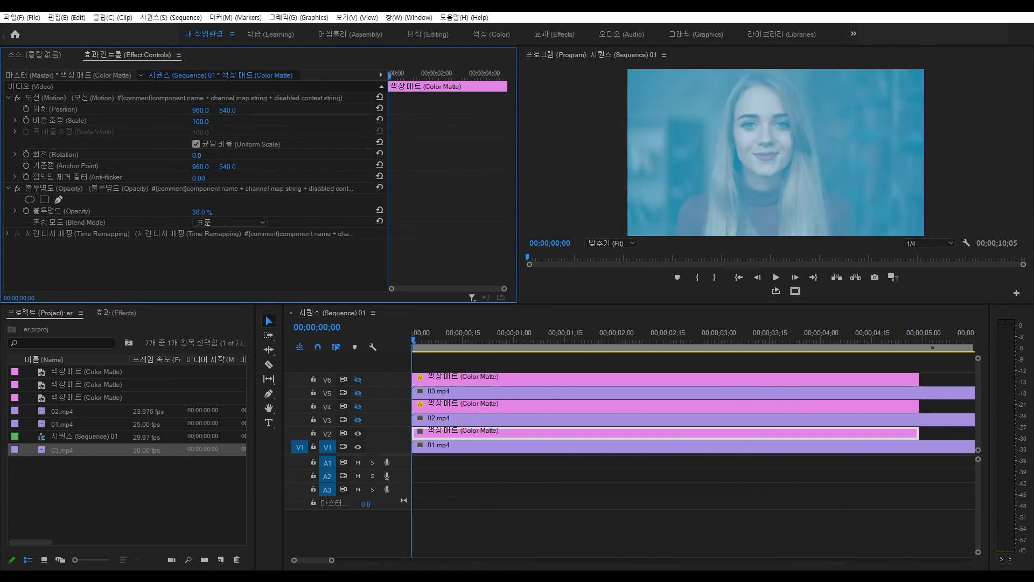
left_click(359, 379)
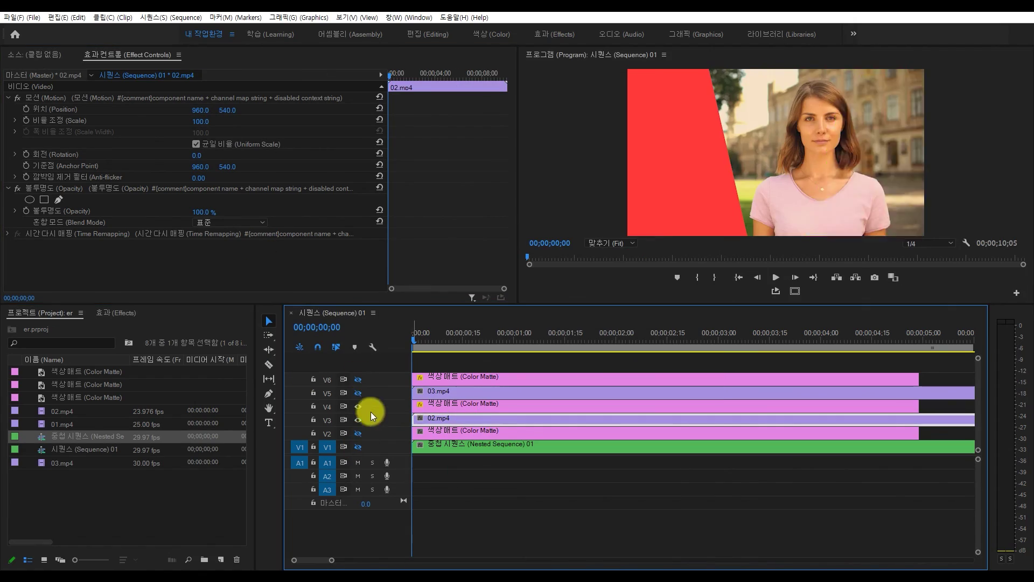